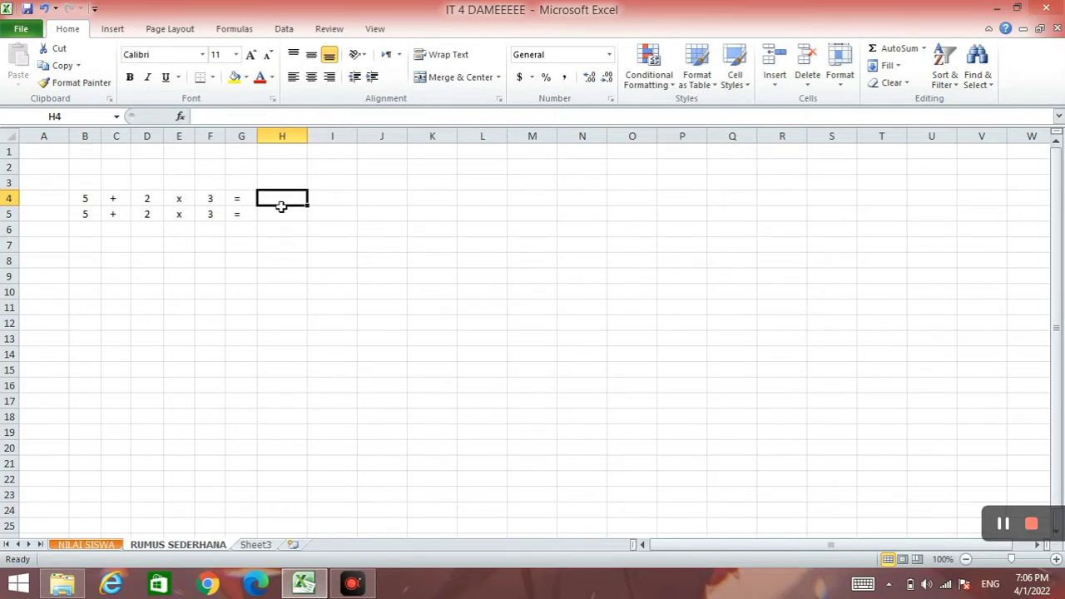
Step: Calculate the first expression in H4 with the formula =5+2*3
type("+")
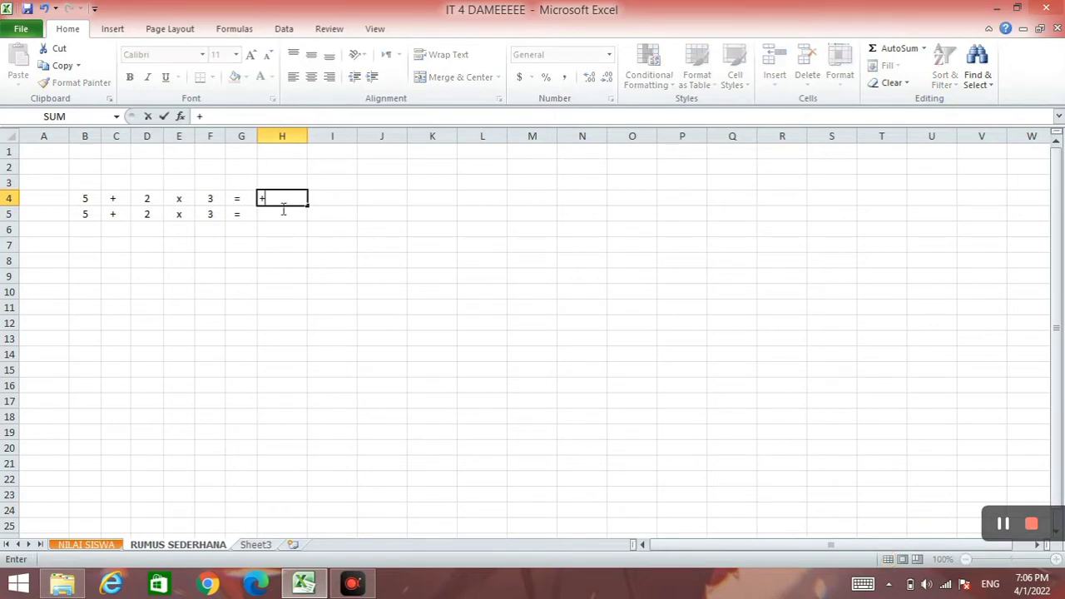
type("=5+2*3")
key("Return")
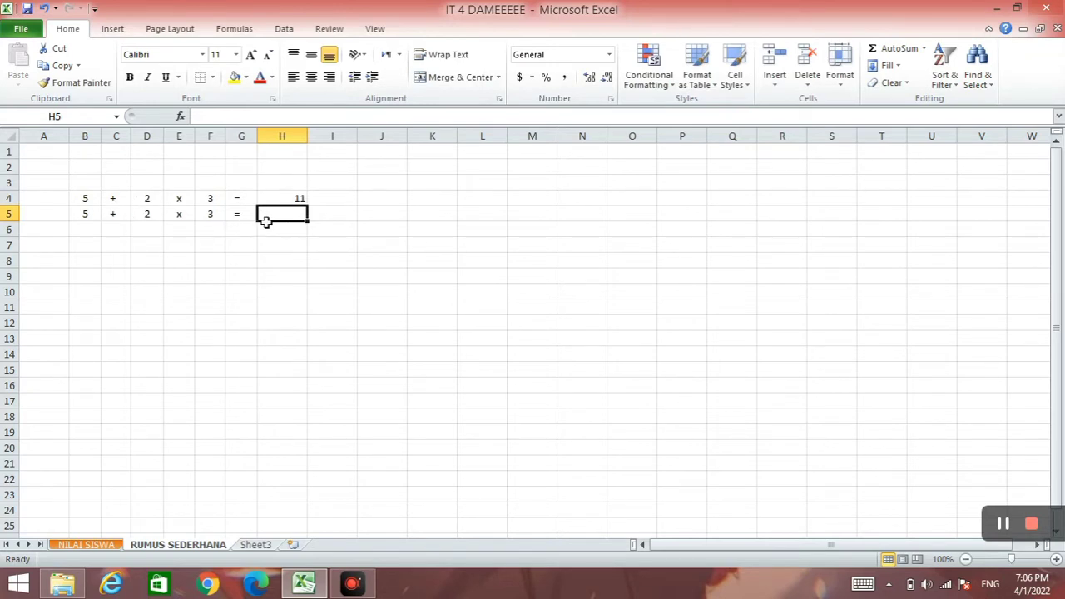
Step: Calculate the second expression in H5 with the addition grouped in brackets, using =(5+2)*3
type("=")
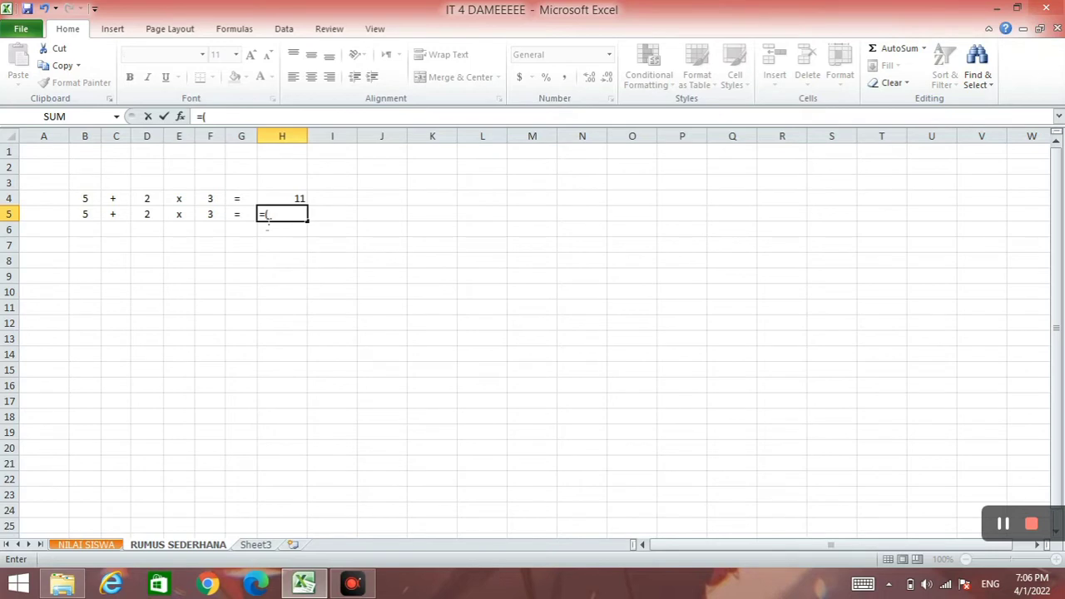
type("(5+2)*3")
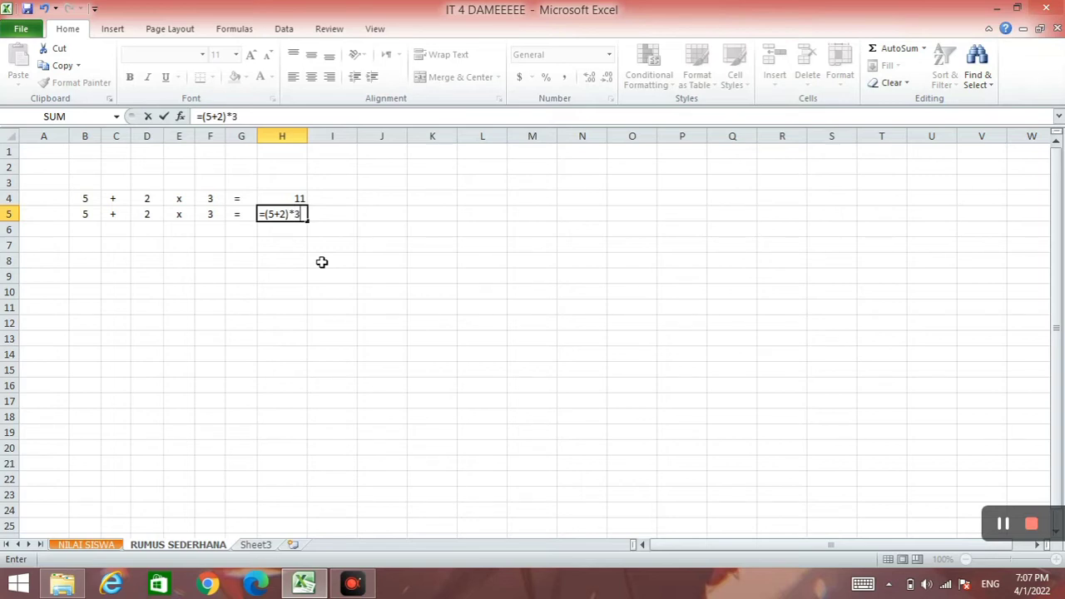
key("Return")
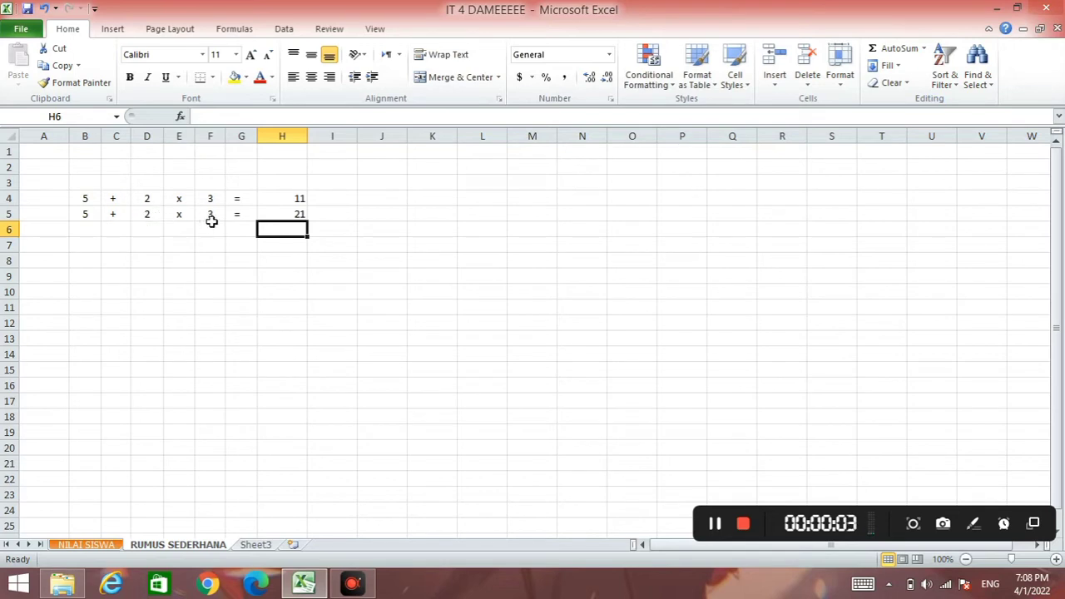
left_click(301, 218)
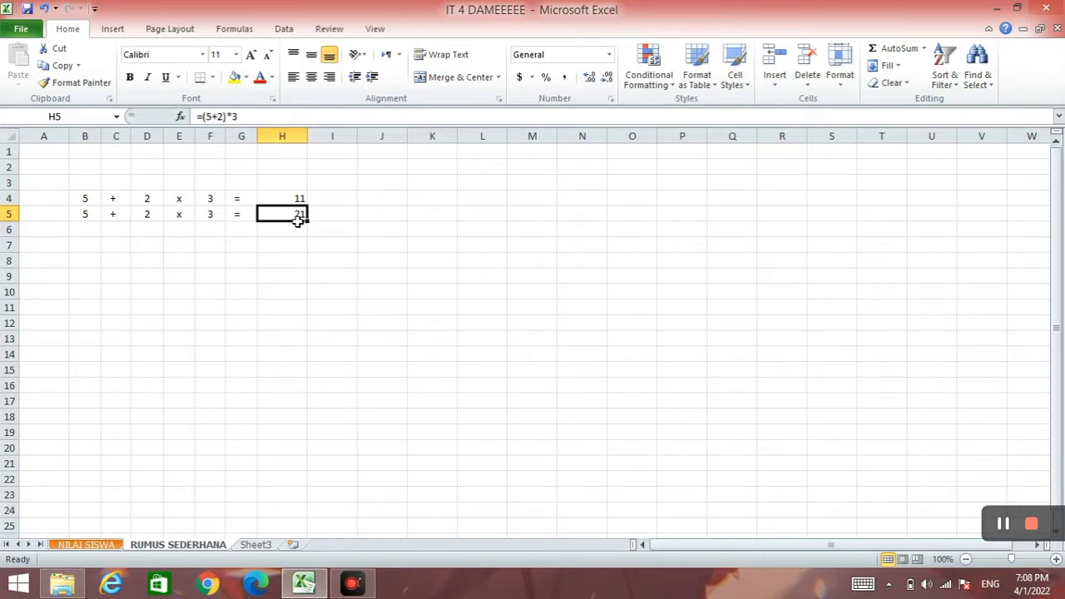
left_click(302, 200)
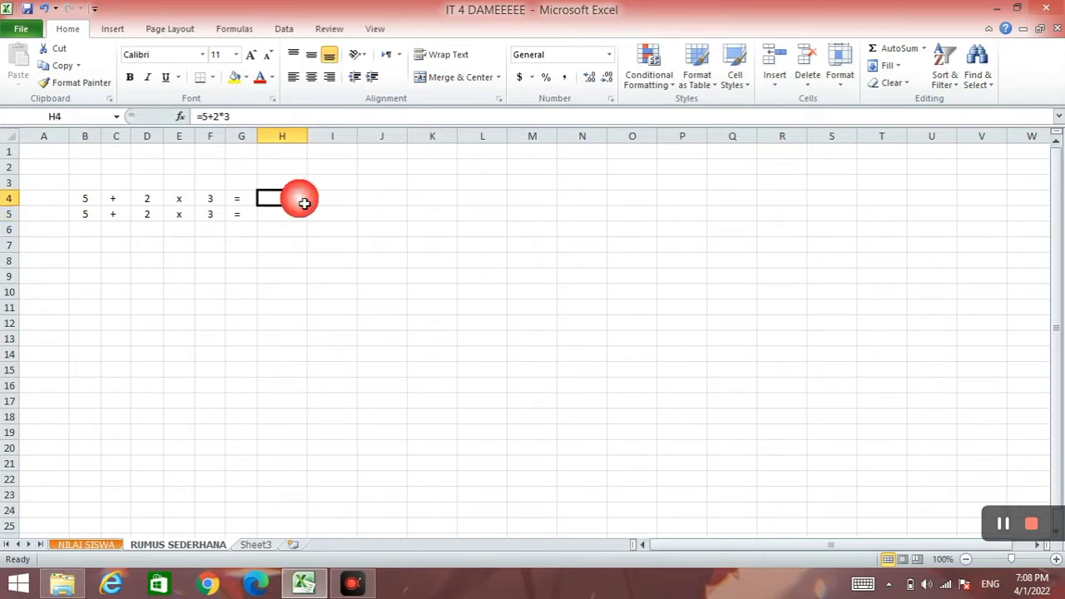
left_click(296, 218)
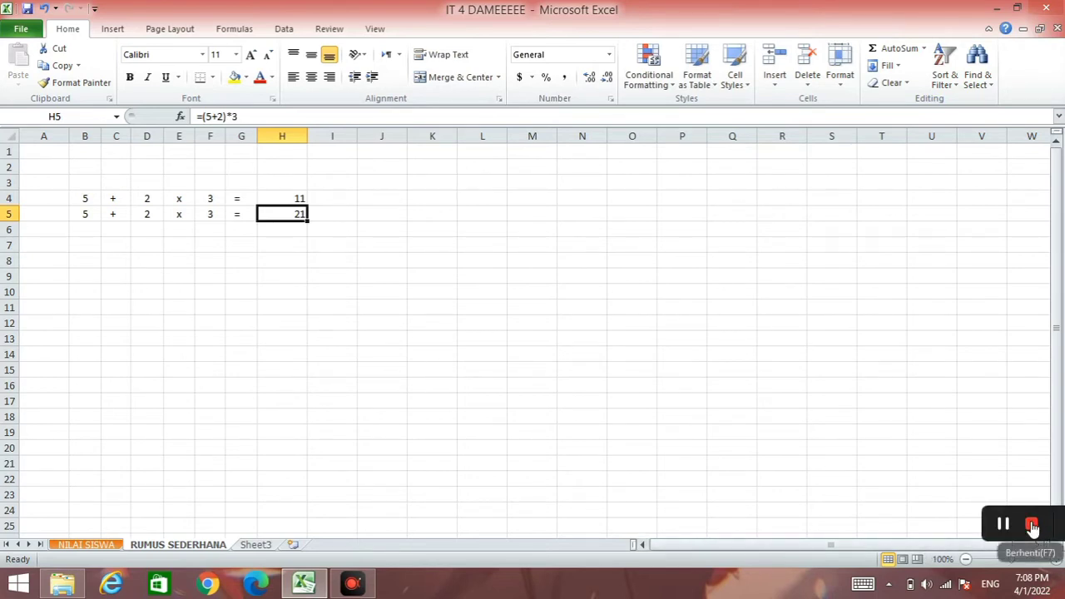
left_click(1032, 527)
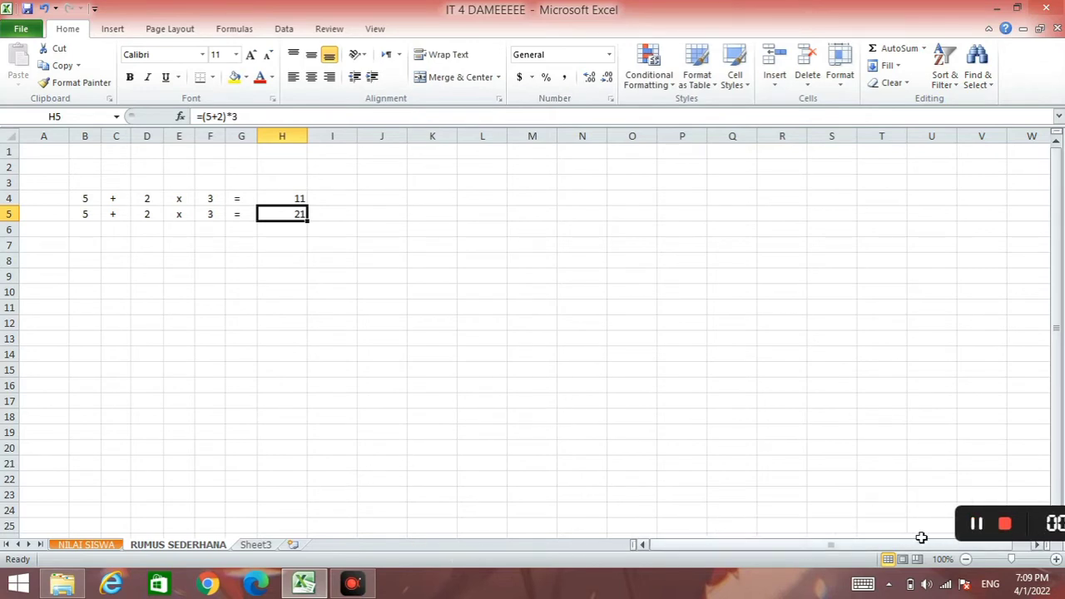
left_click(1008, 529)
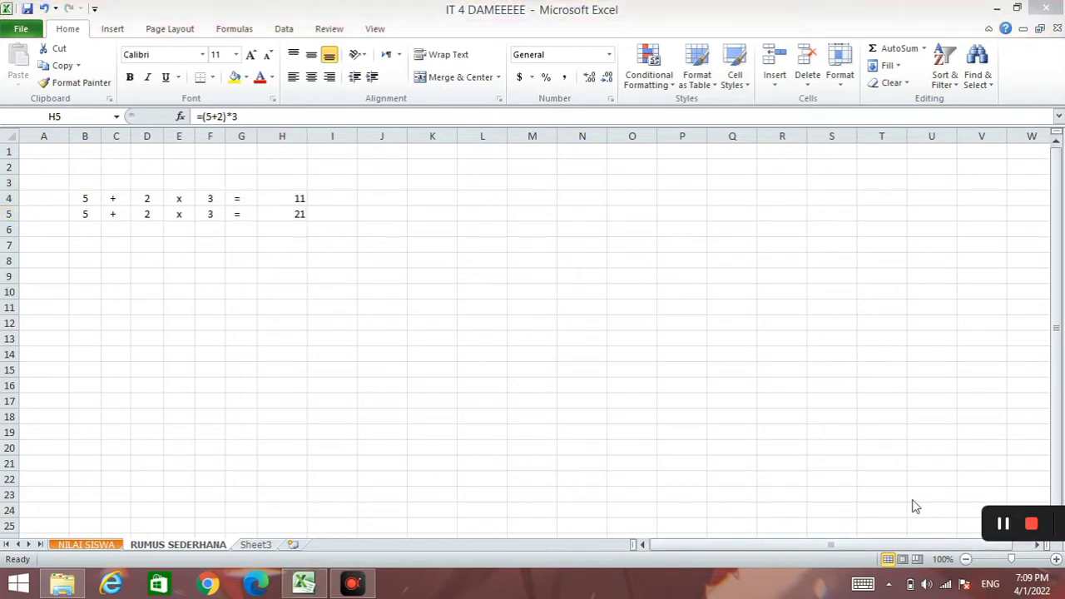
Step: On the NILAI SISWA sheet, total the first student's subject scores in K5 with =SUM(D5:J5)
left_click(117, 547)
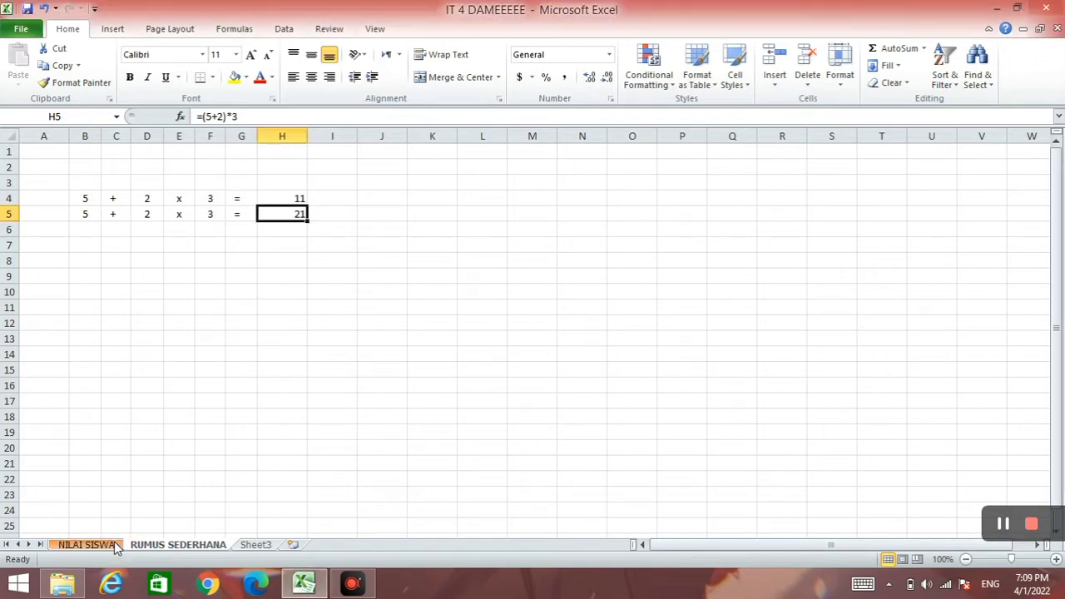
left_click(116, 547)
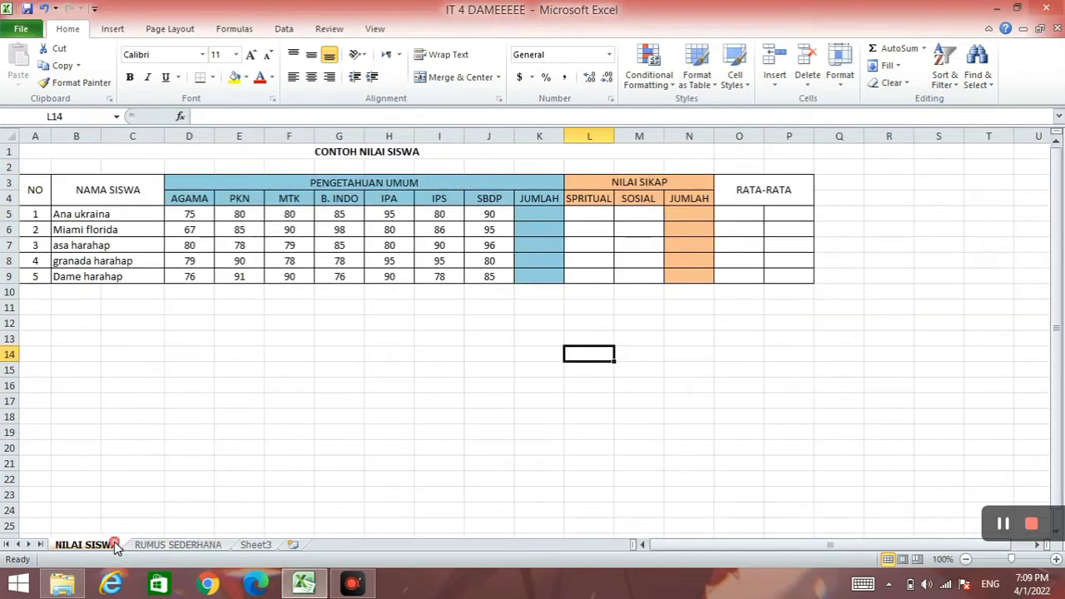
left_click(1007, 529)
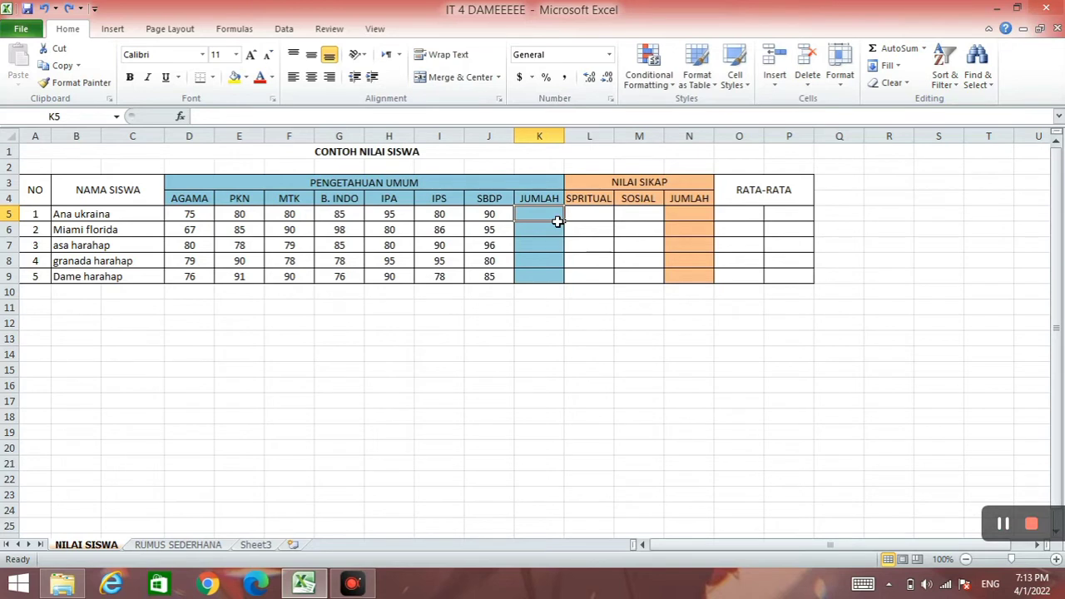
type("=")
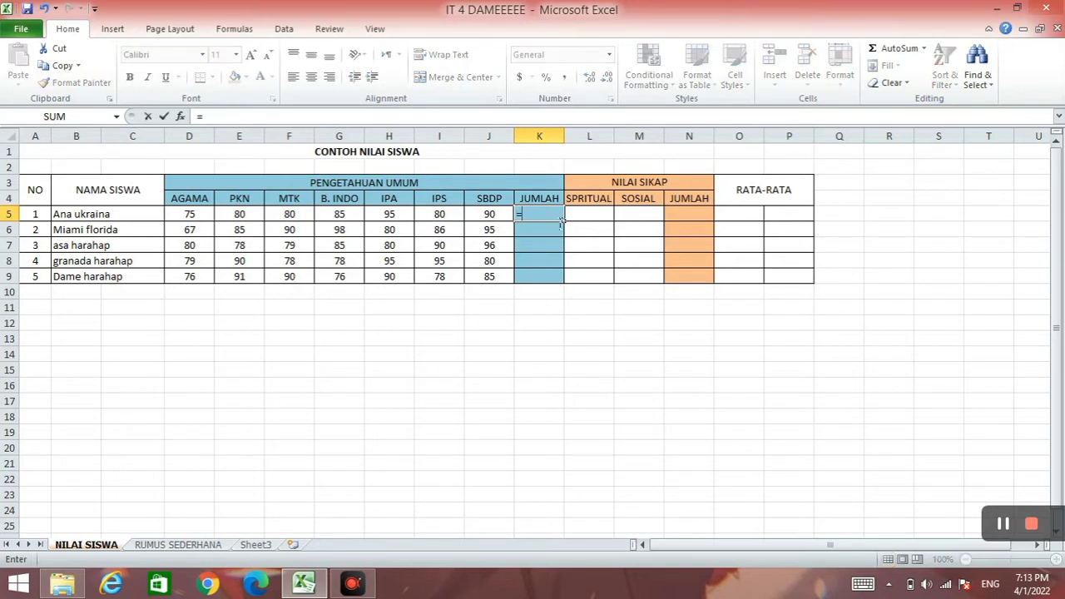
type("SUM")
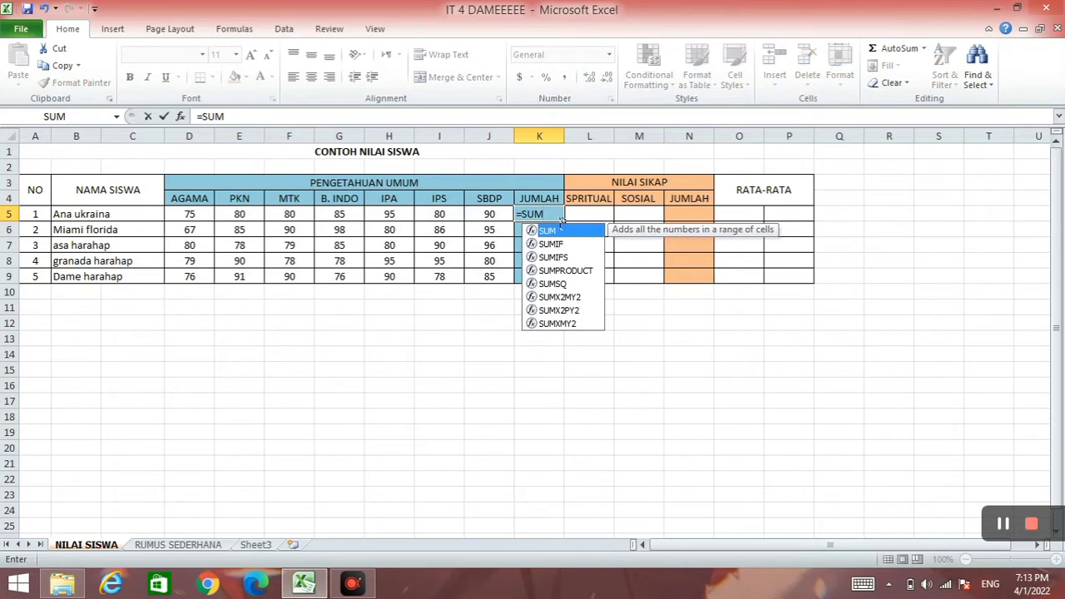
type("(")
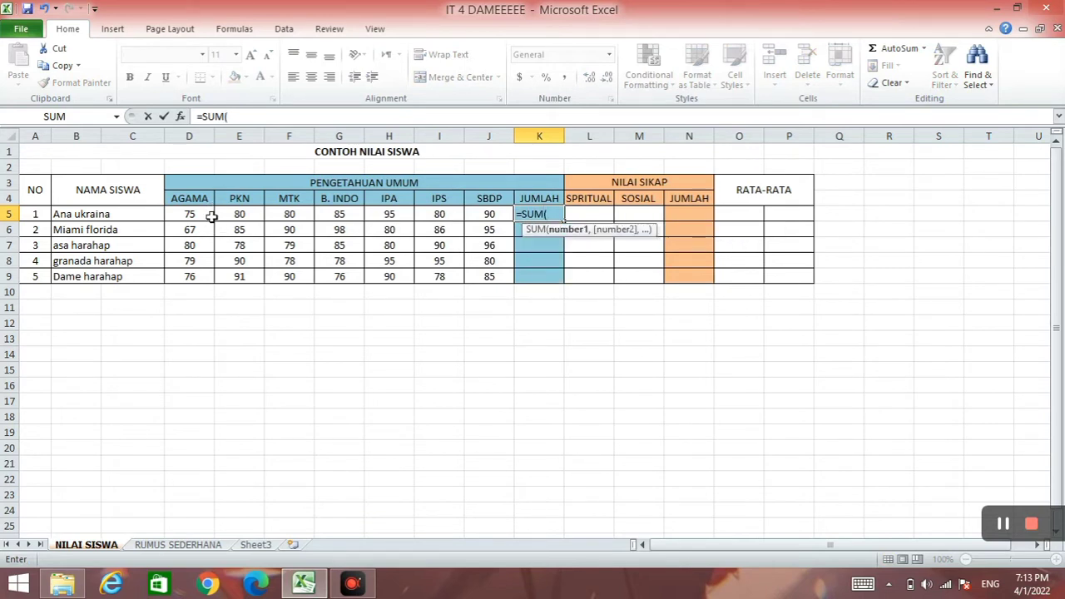
left_click_drag(212, 216, 488, 214)
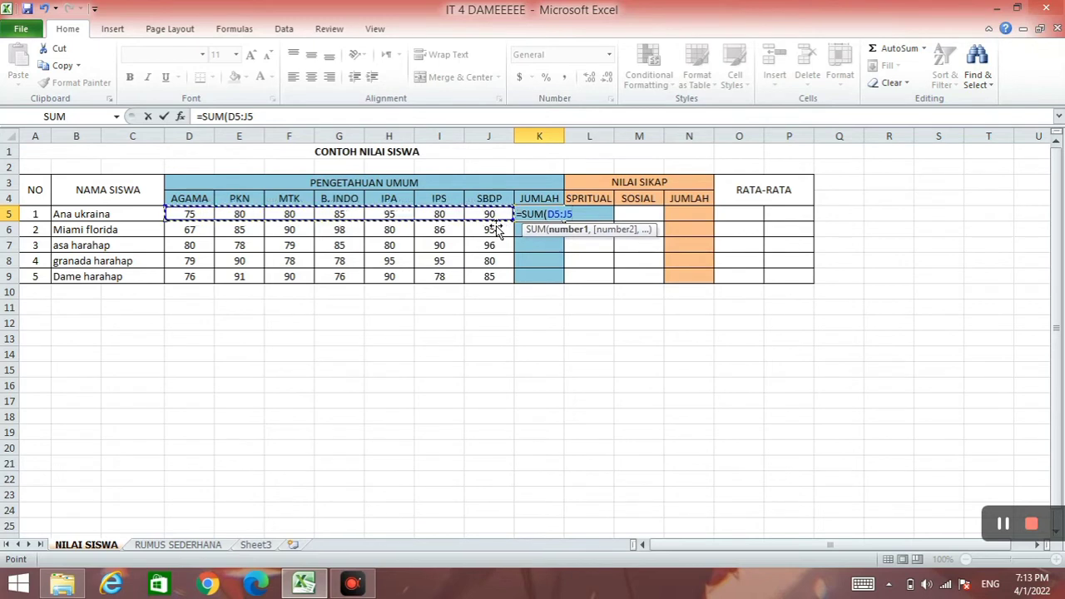
type(")")
key("Return")
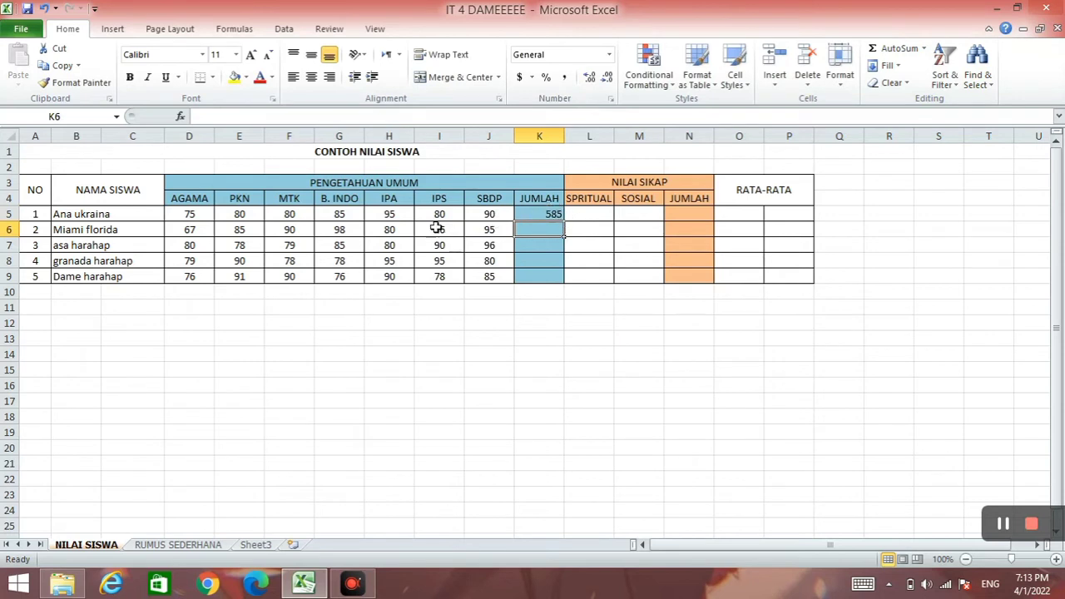
left_click(202, 235)
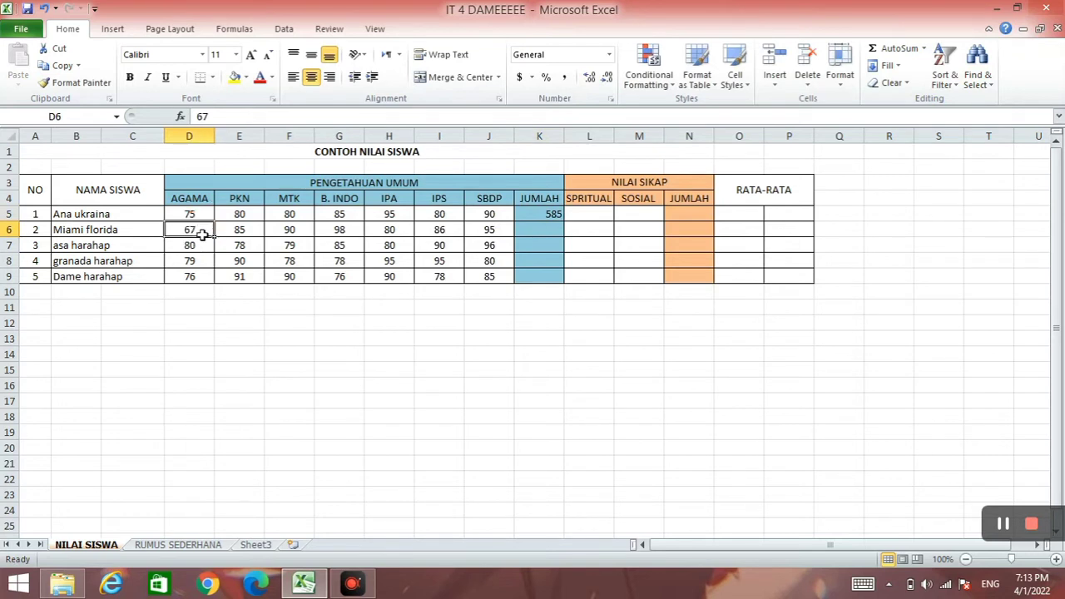
left_click_drag(202, 235, 492, 232)
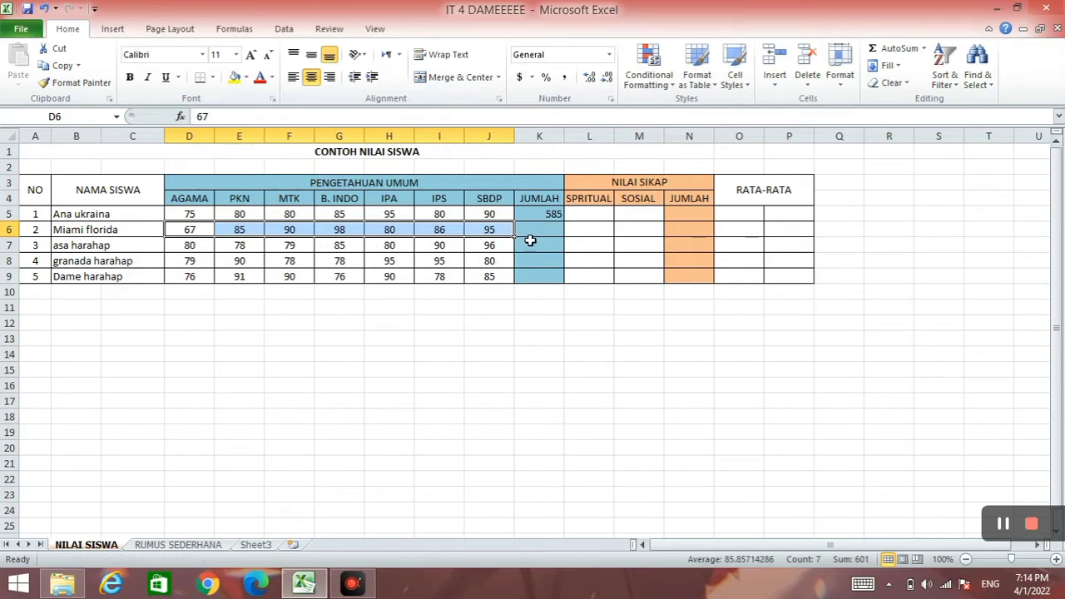
left_click(504, 236)
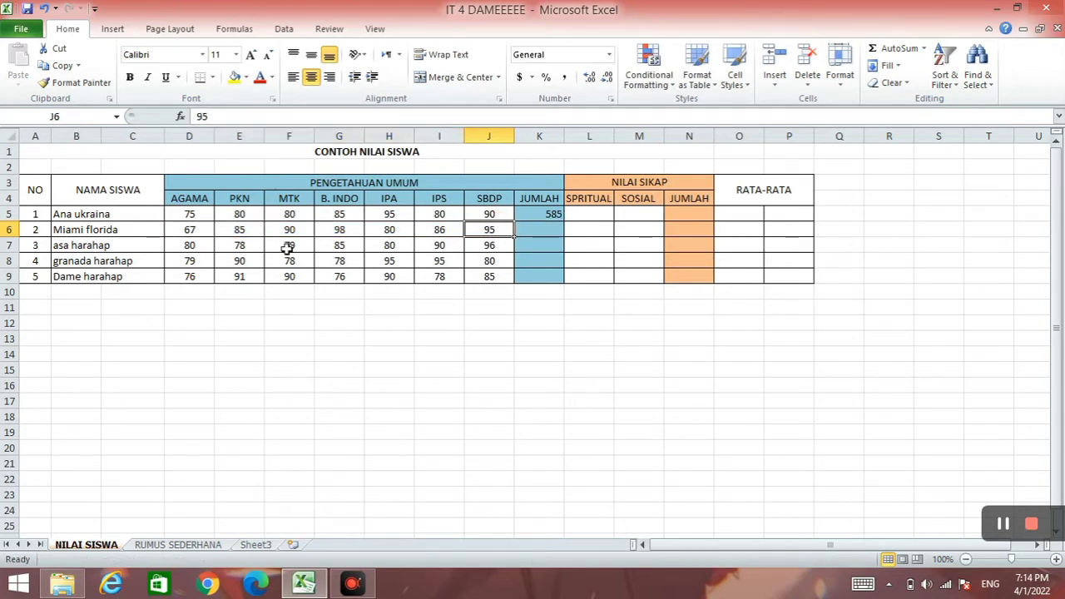
double_click(212, 234)
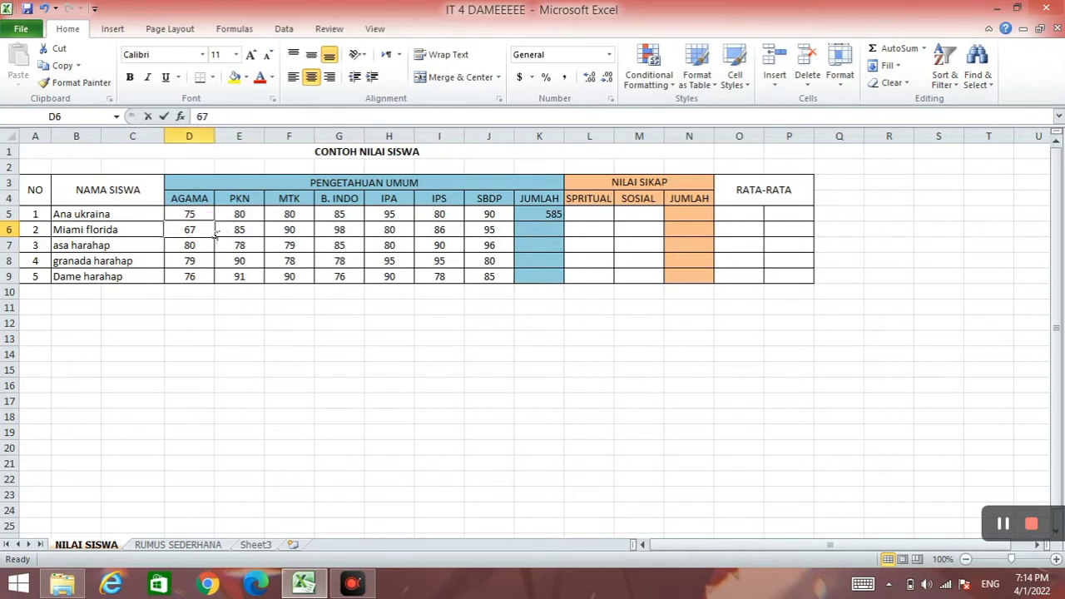
double_click(213, 238)
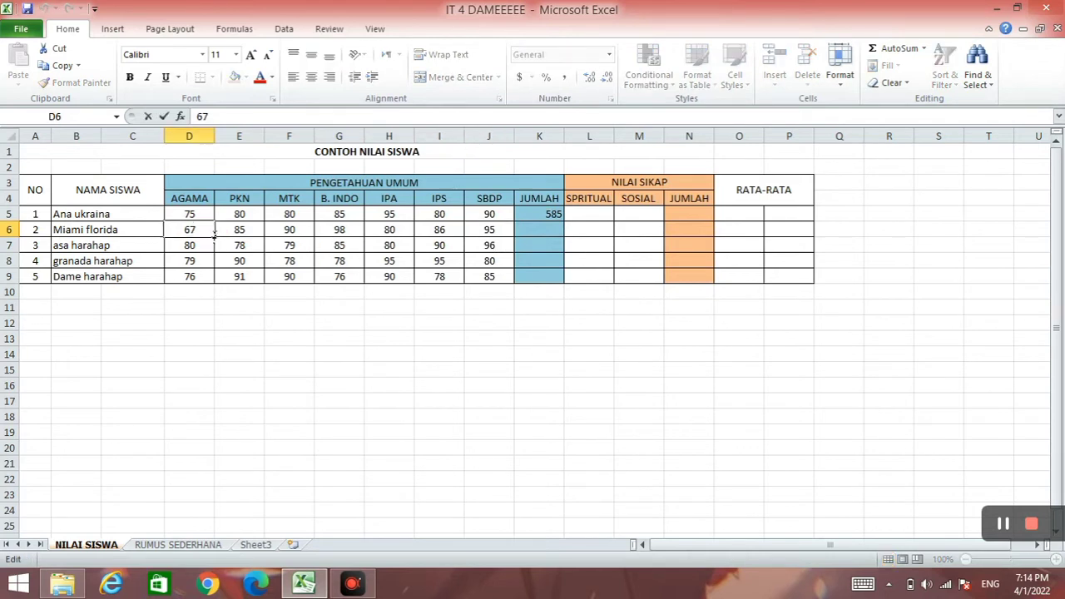
left_click(225, 233)
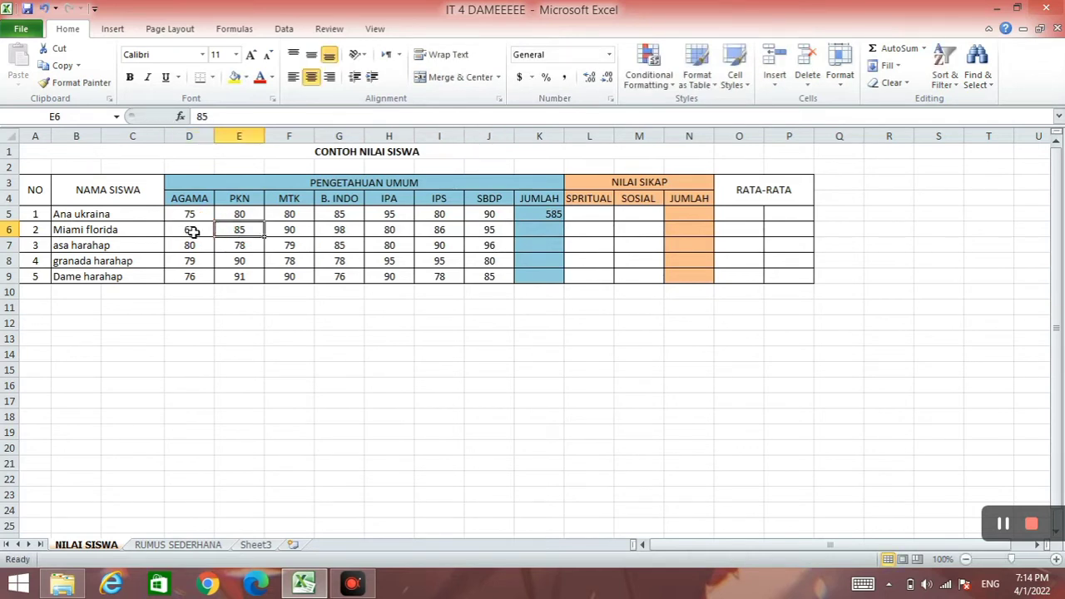
Step: Total the second student's scores D6:J6 in the JUMLAH cell K6 with AutoSum
left_click_drag(192, 232, 544, 235)
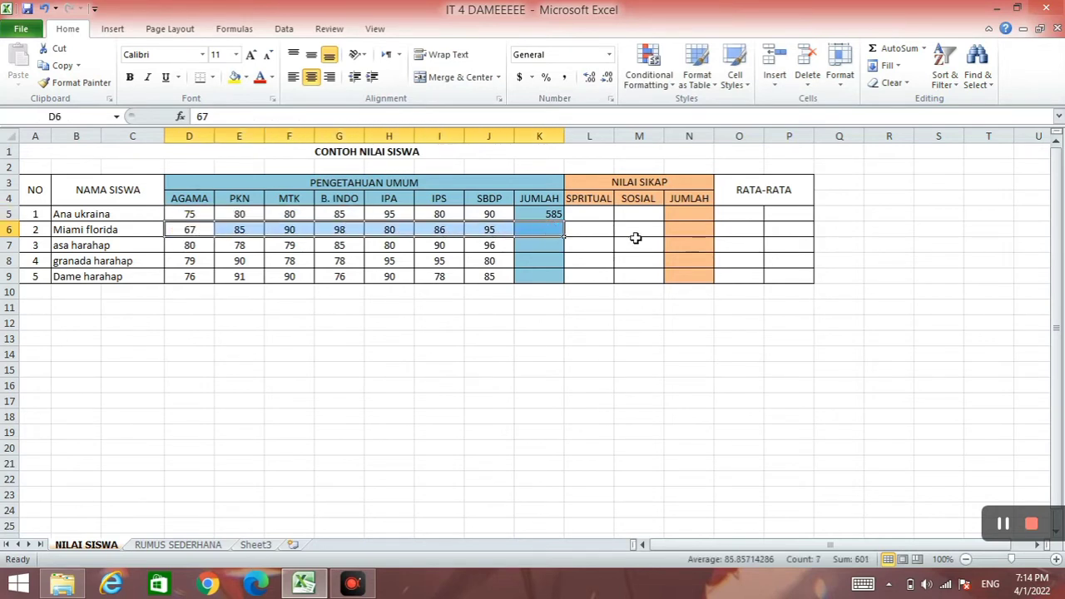
left_click(898, 50)
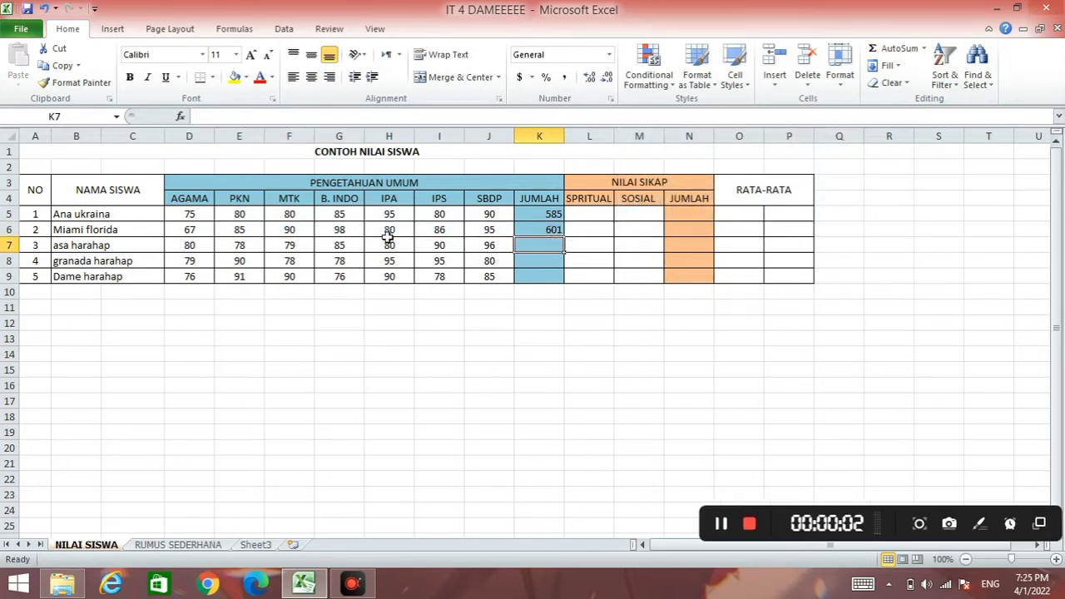
Step: In the third student's JUMLAH cell K7, write the formula =SUM(D7;=F7;=H7) from the row's scores
left_click(204, 247)
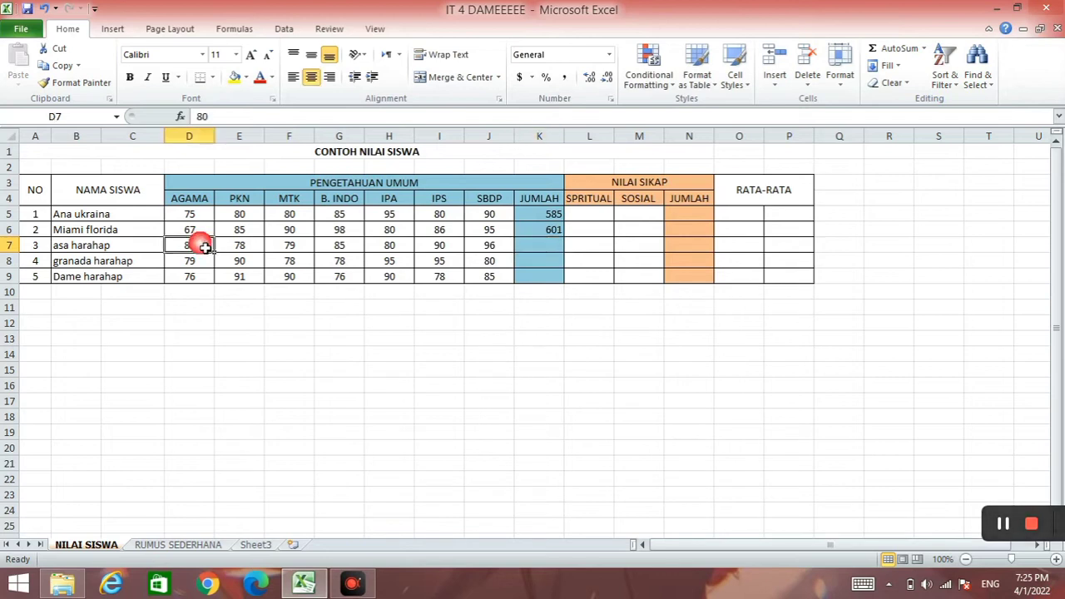
left_click(282, 247)
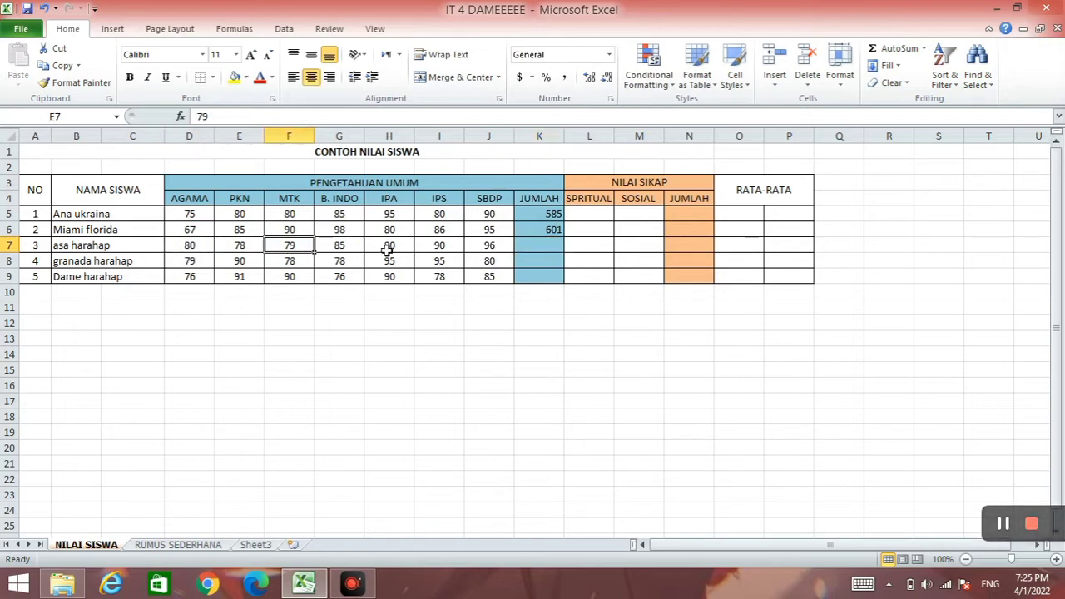
left_click(388, 248)
left_click(533, 250)
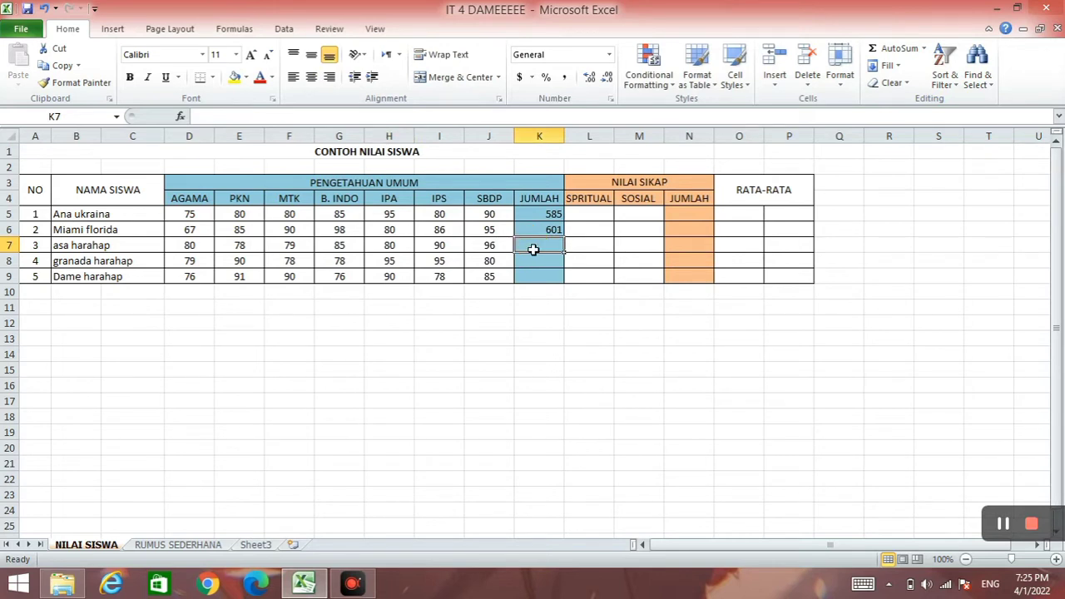
type("=SUM")
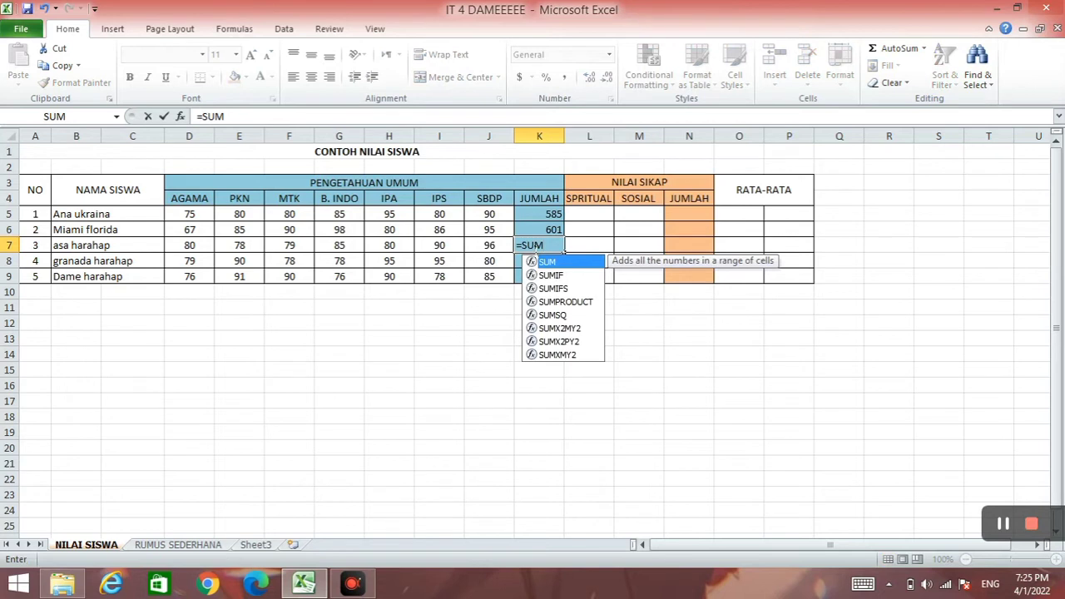
type("(")
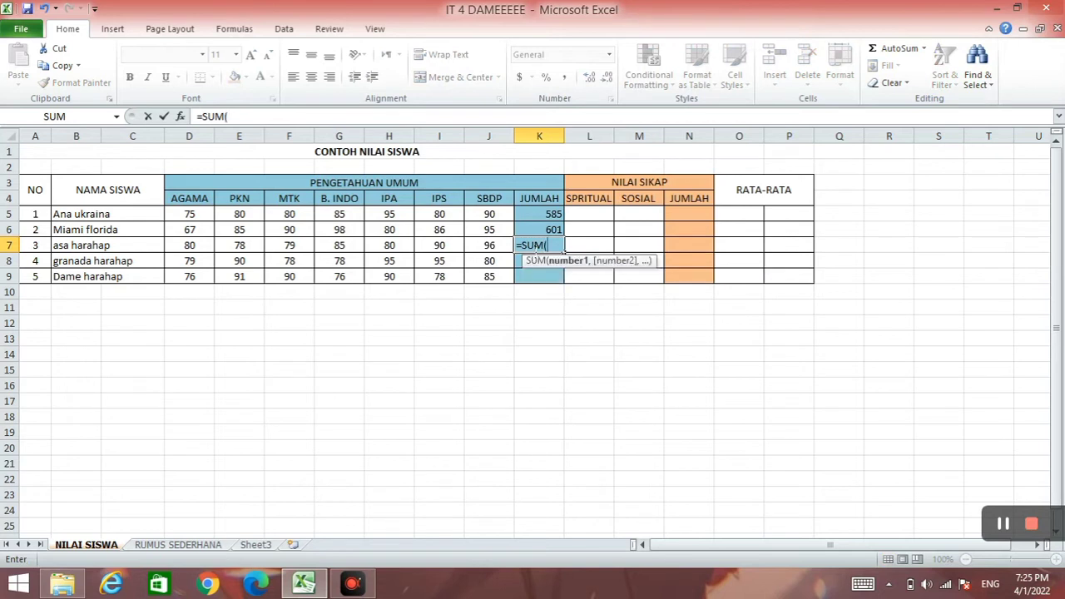
left_click(203, 245)
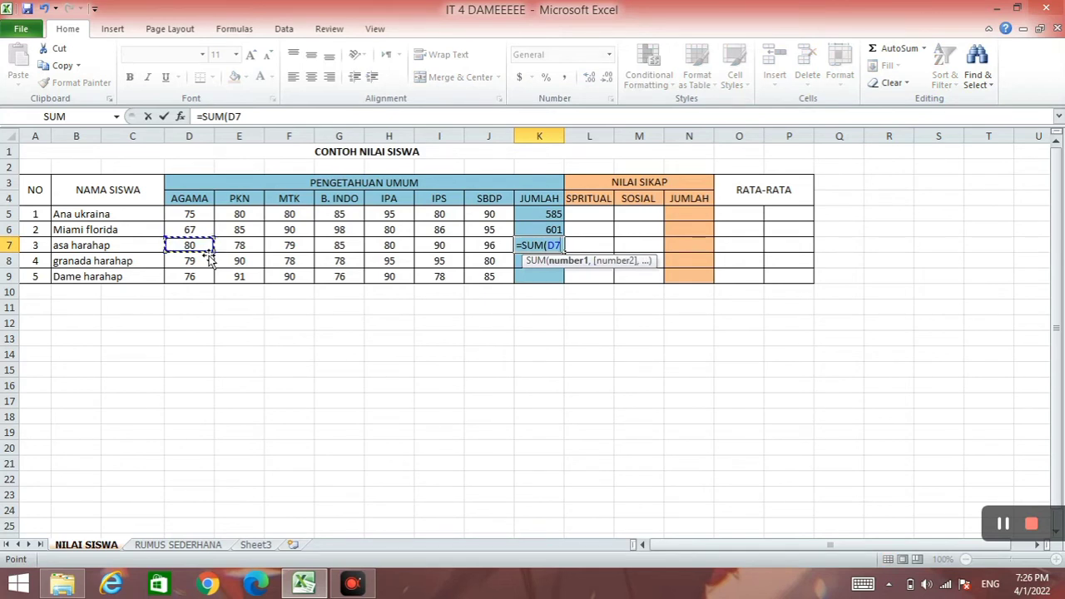
type(";=")
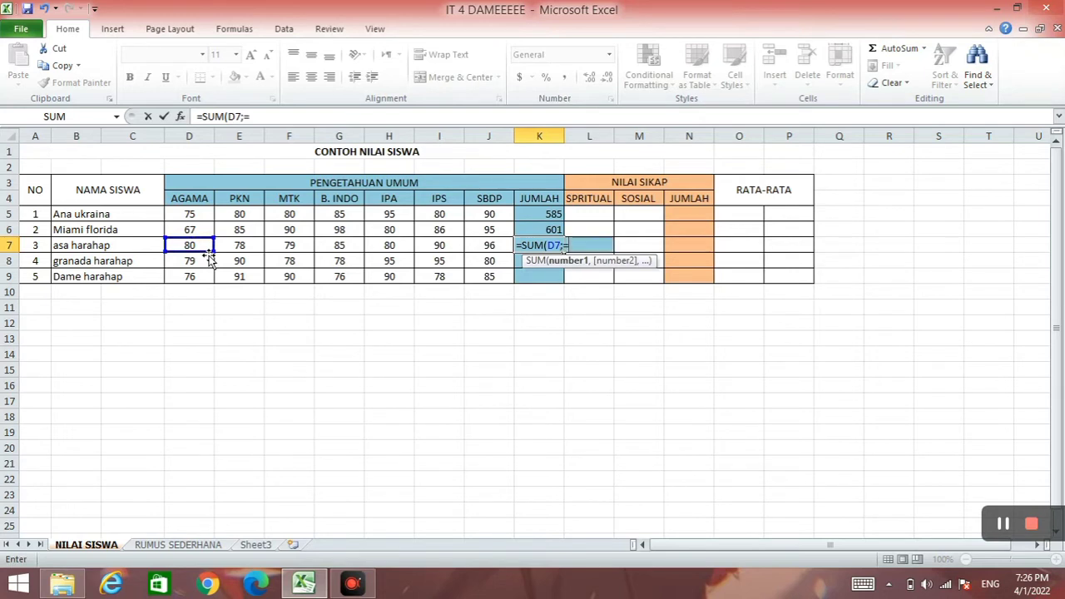
left_click(289, 247)
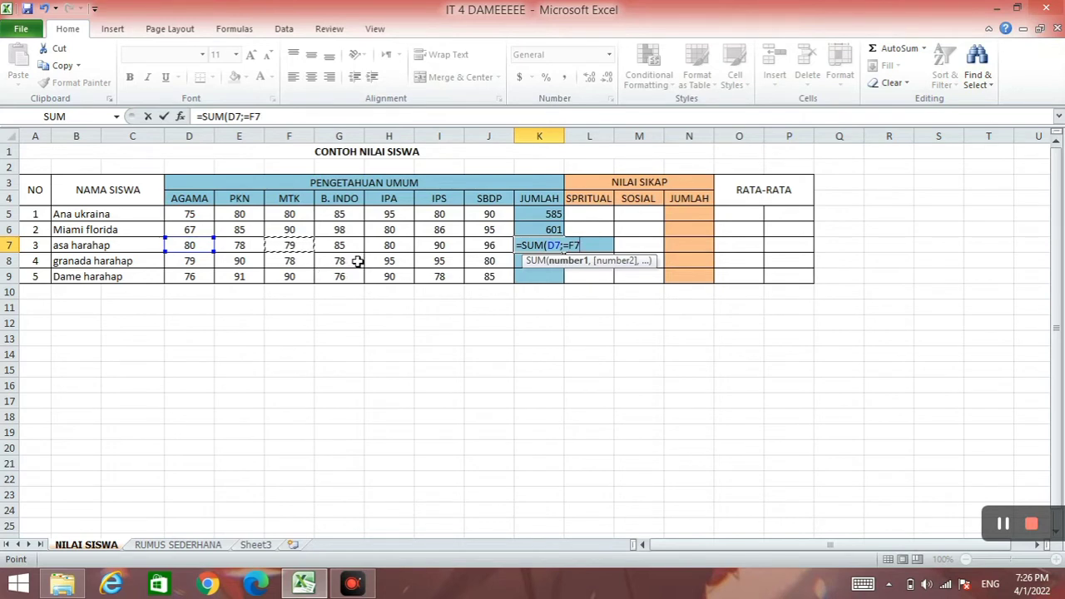
type(";=")
left_click(409, 244)
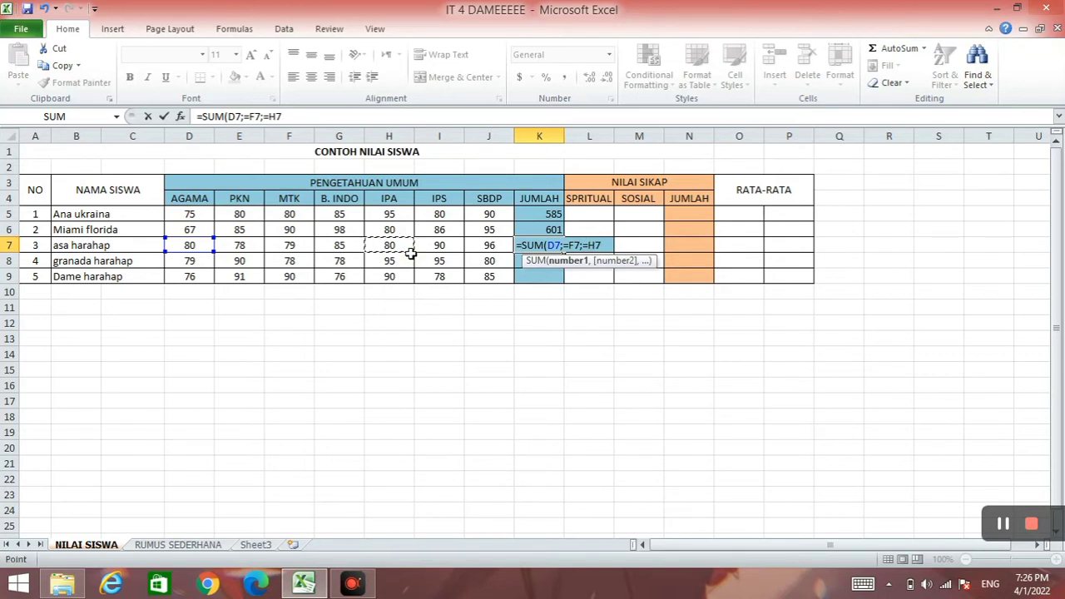
type(";")
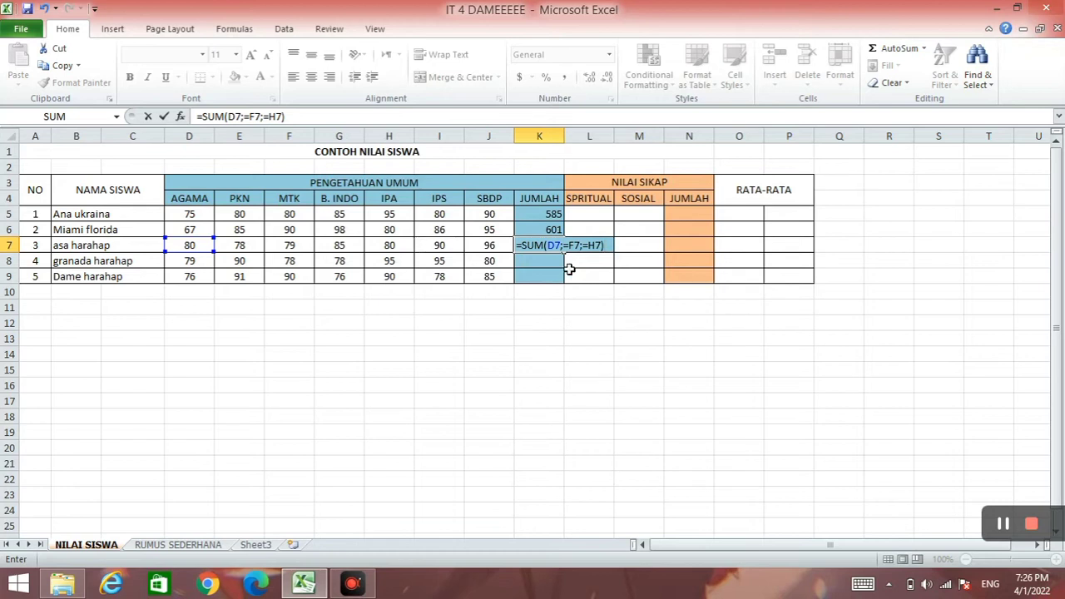
Step: Remove the extra equals signs before F7 and H7 from the K7 formula and enter it
left_click(589, 249)
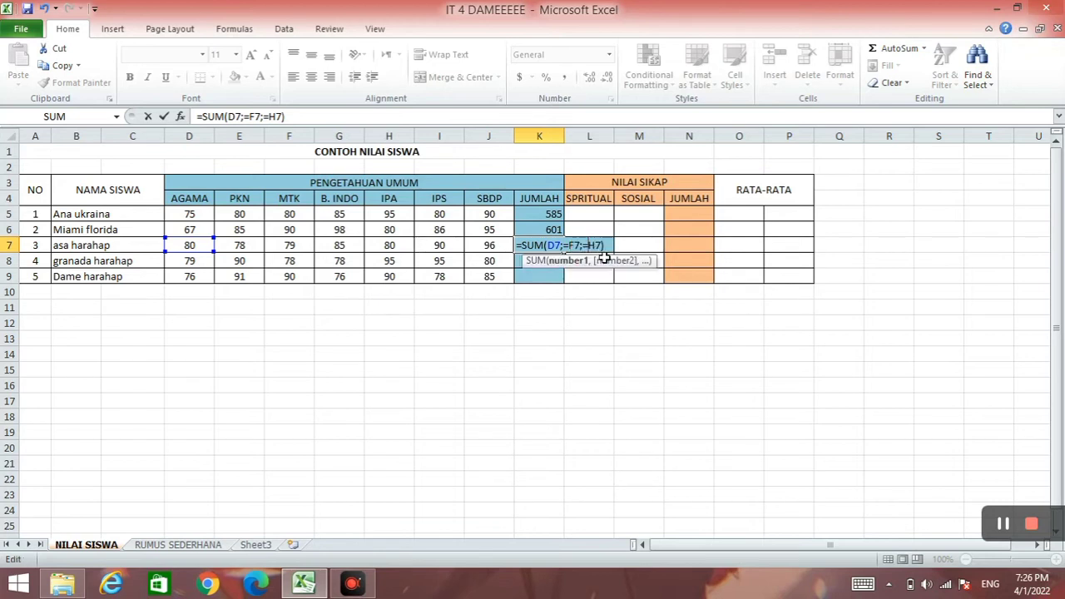
key("Delete")
left_click(574, 251)
key("Delete")
key("Return")
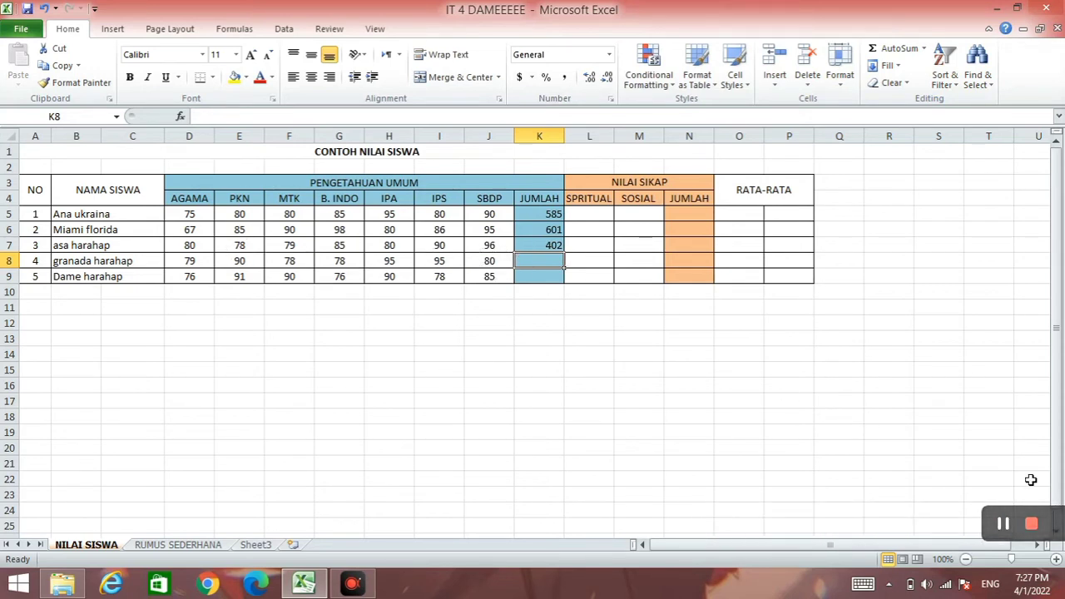
Step: Total the fourth student's subject scores D8:J8 in the JUMLAH cell K8 with AutoSum
left_click(1004, 526)
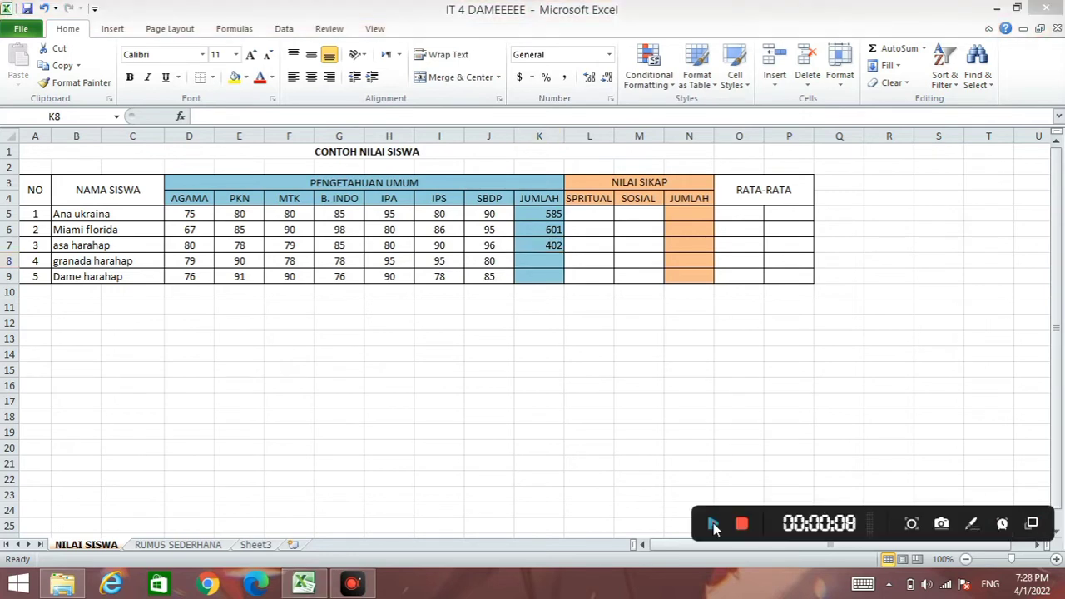
left_click(714, 526)
left_click(208, 261)
left_click(209, 261)
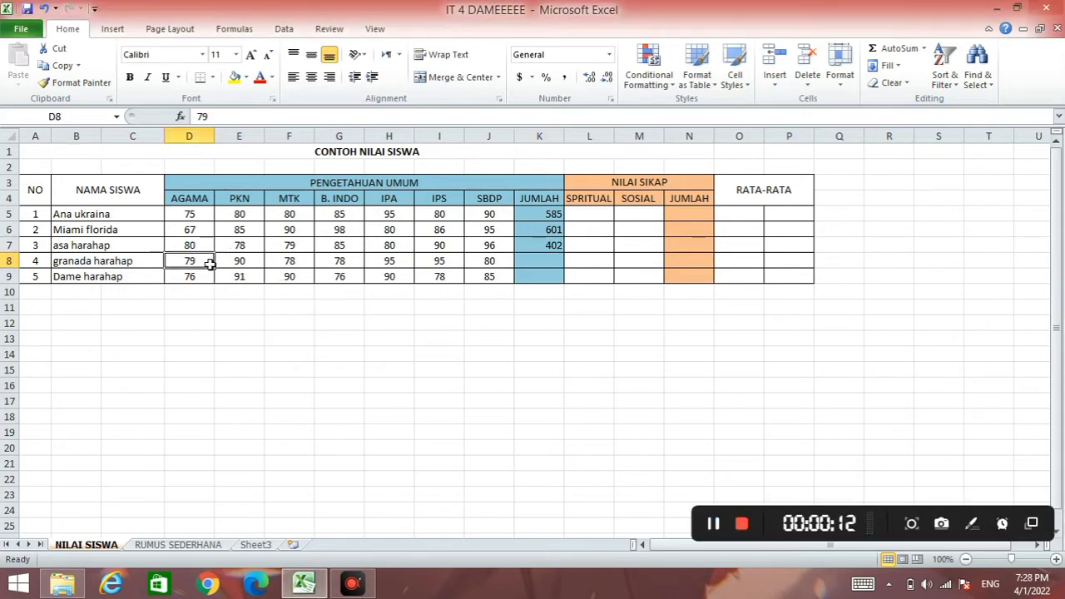
left_click_drag(209, 263, 551, 267)
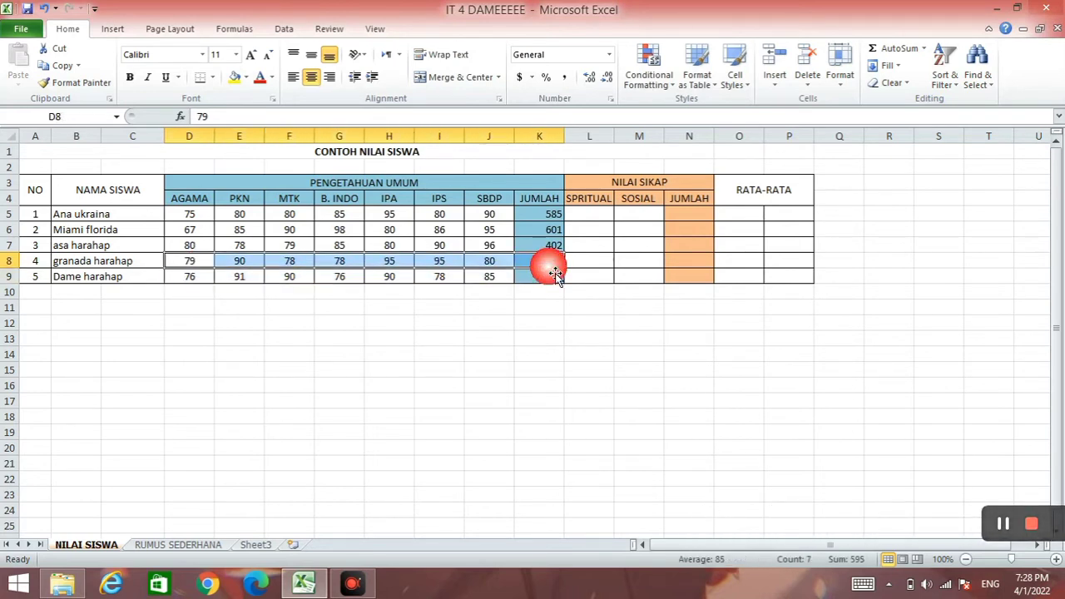
left_click(909, 52)
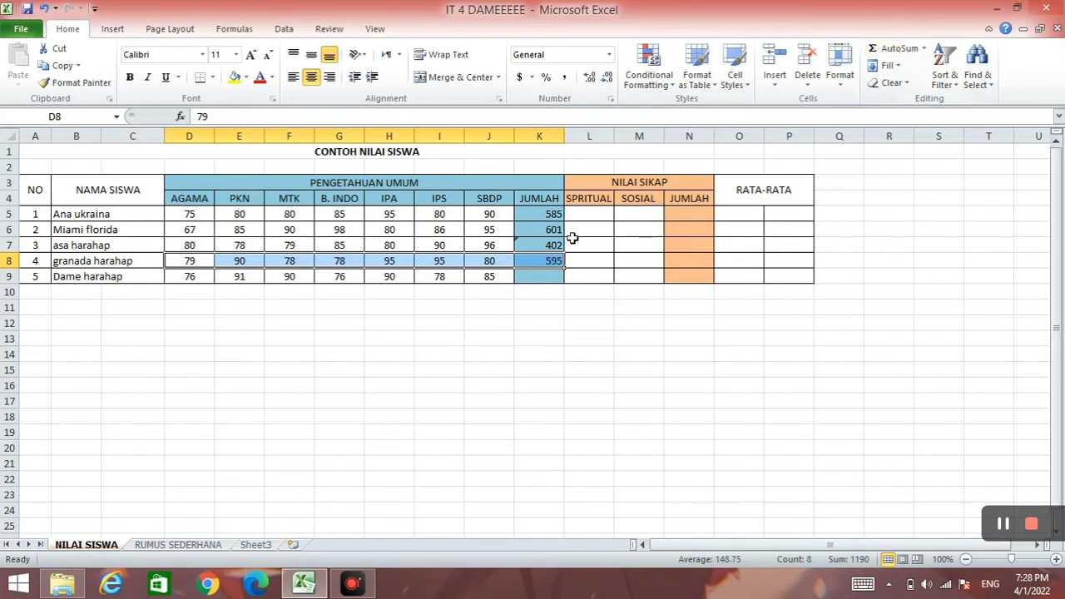
Step: Copy the SUM formula from K8 down to K9 with the fill handle to total the fifth student's scores
left_click(556, 285)
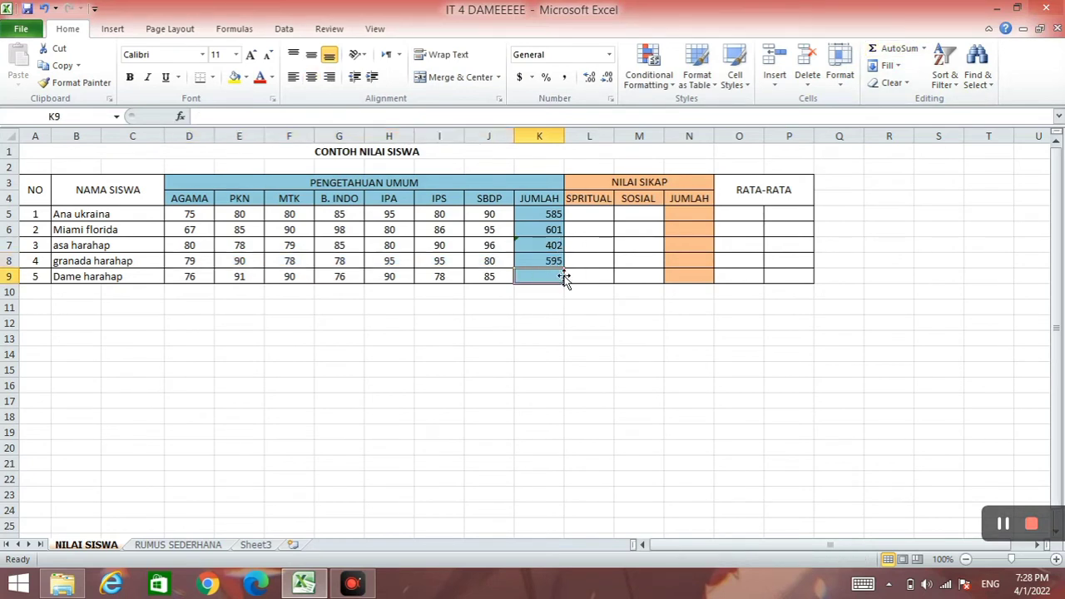
left_click(561, 263)
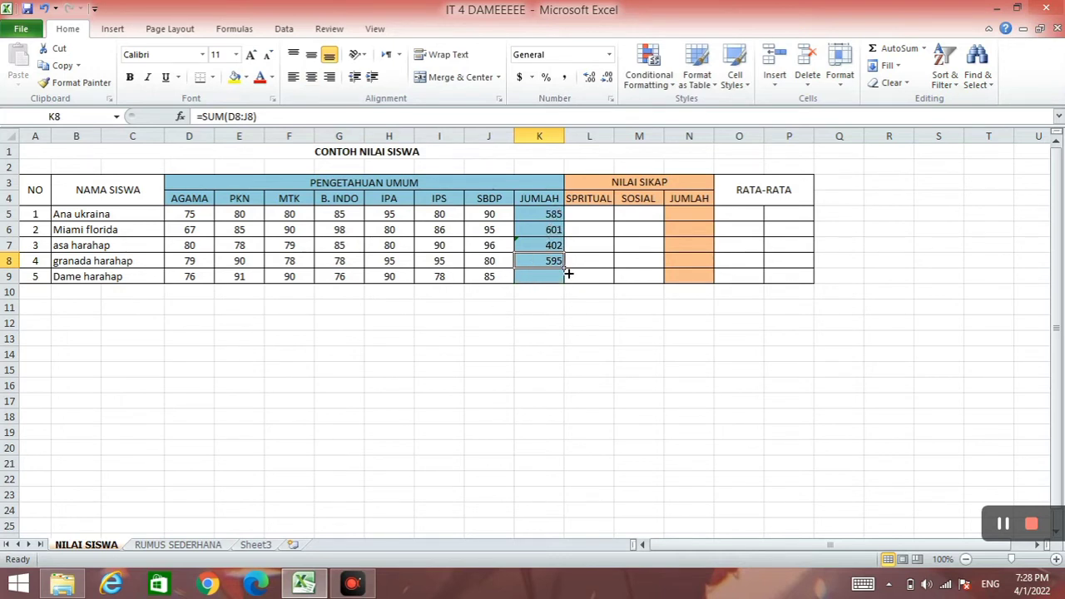
mouse_move(569, 273)
left_mouse_down()
mouse_move(568, 285)
mouse_move(562, 277)
left_mouse_up()
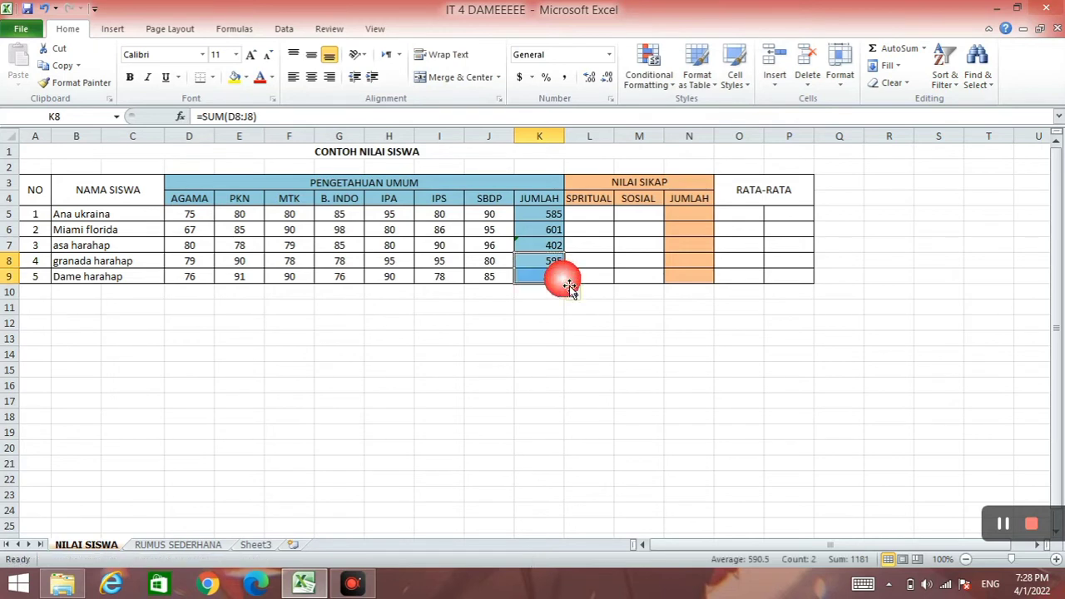
left_click(533, 307)
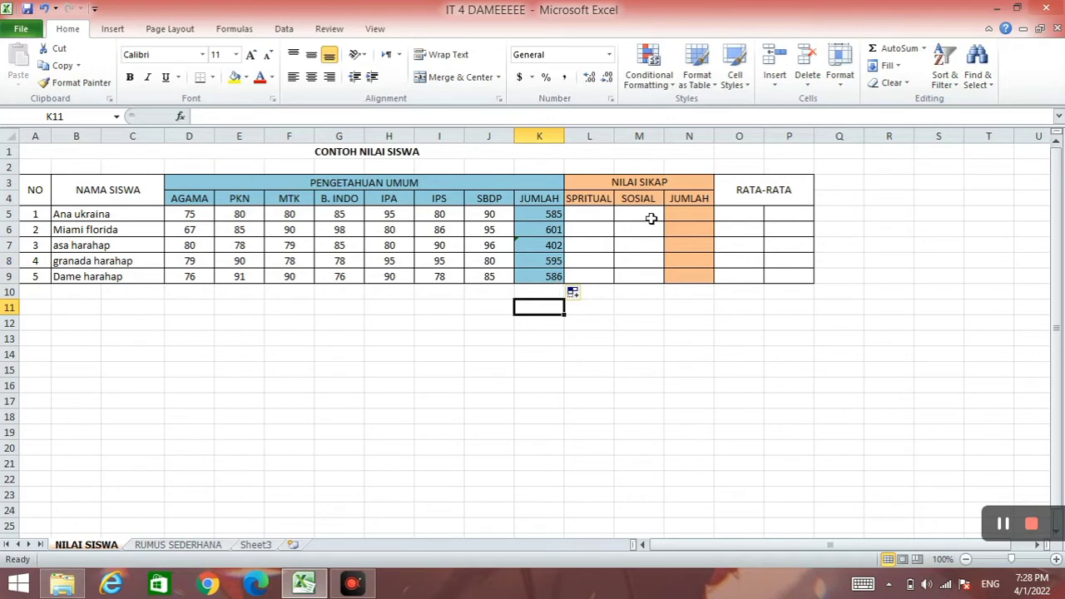
Step: Total the first student's SPRITUAL and SOSIAL scores L5:M5 in the NILAI SIKAP JUMLAH cell N5 with AutoSum
left_click(694, 218)
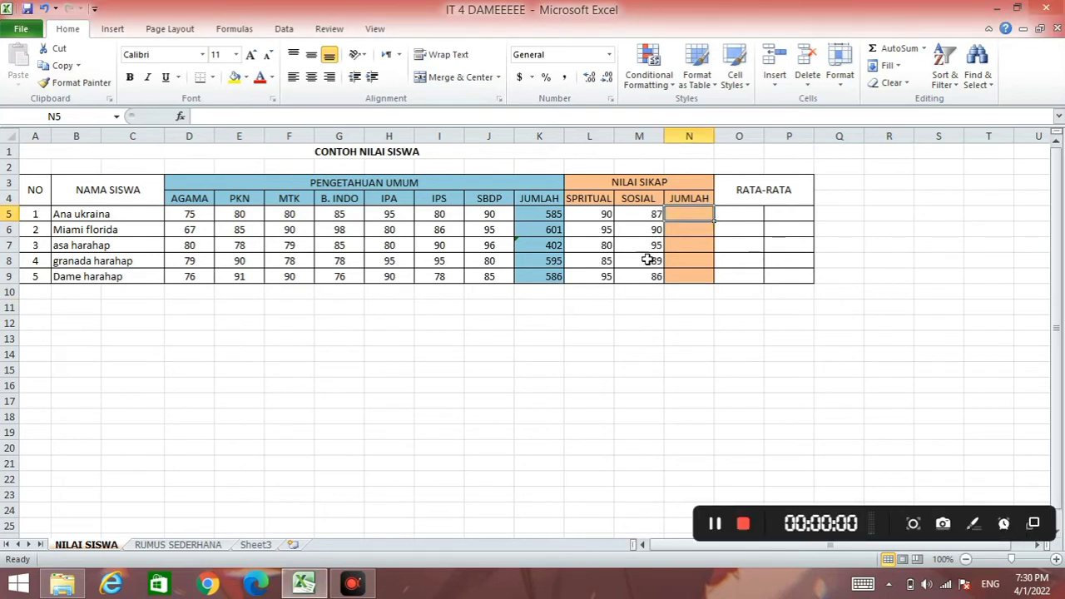
left_click(608, 219)
left_click_drag(612, 219, 695, 220)
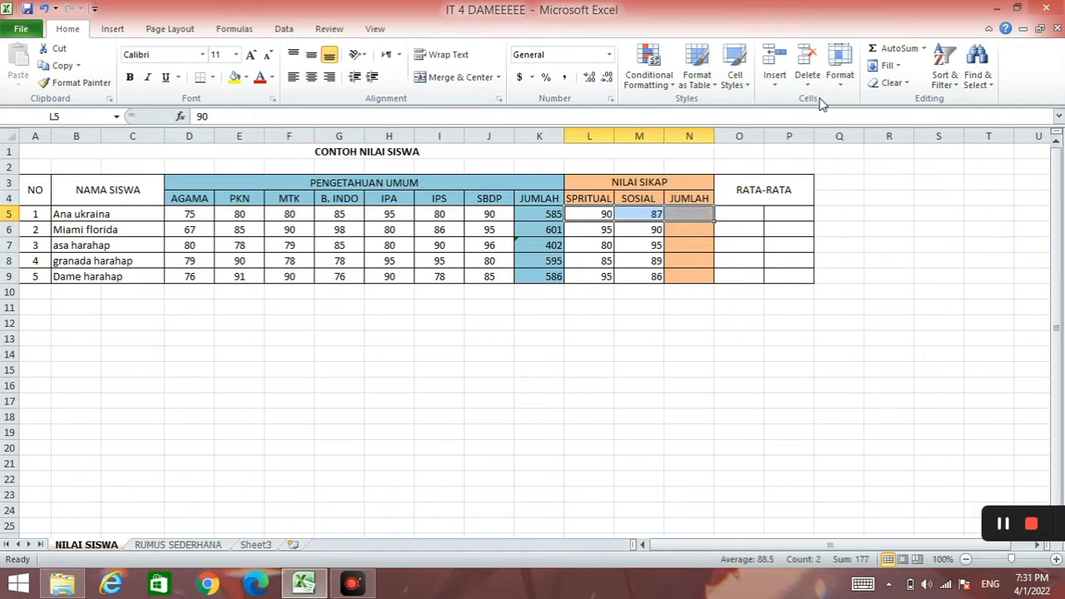
left_click(889, 47)
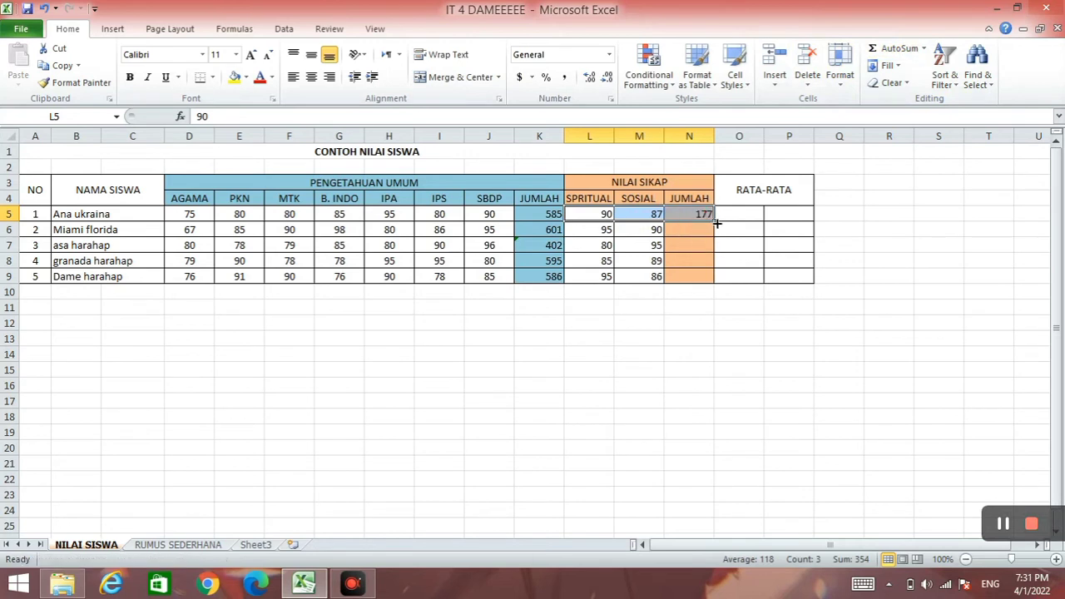
Step: Copy the SUM formula in N5 down to N9 with the fill handle for the remaining students
left_click(687, 259)
left_click(704, 215)
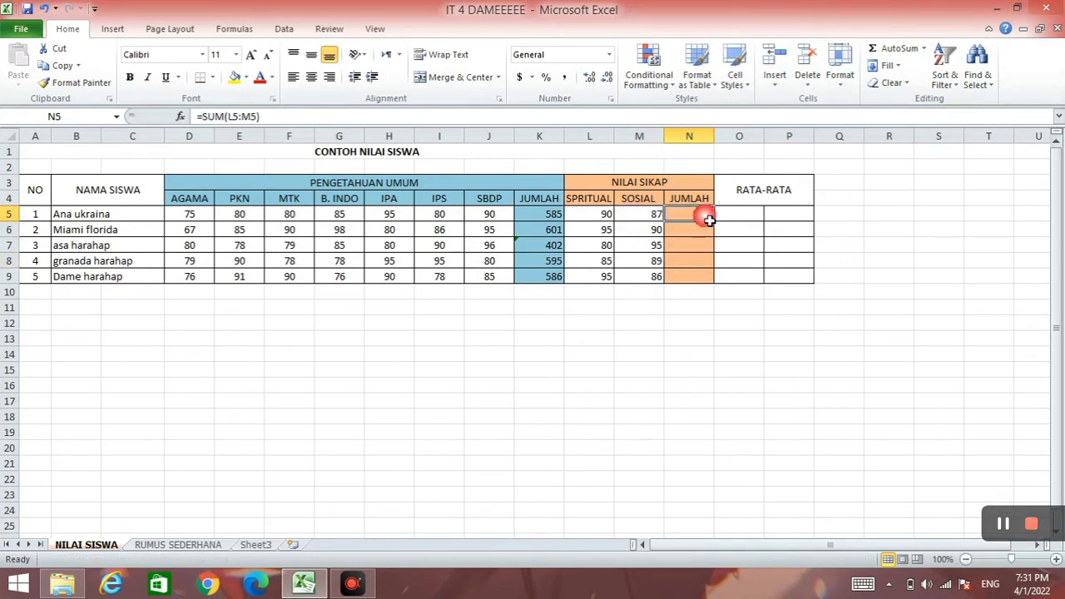
left_click_drag(721, 225, 719, 283)
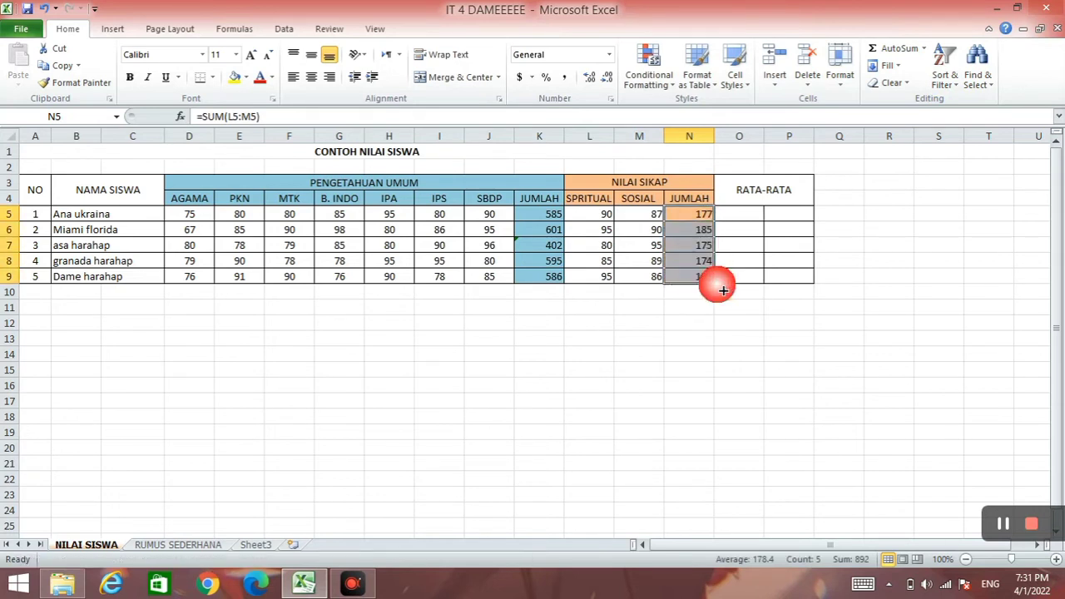
left_click(682, 265)
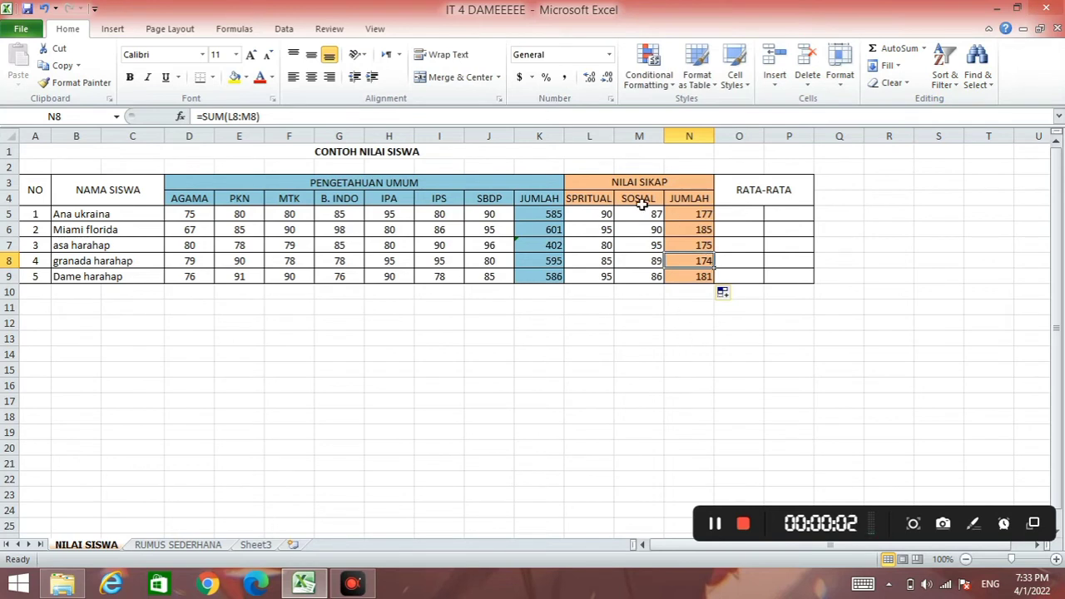
left_click(558, 215)
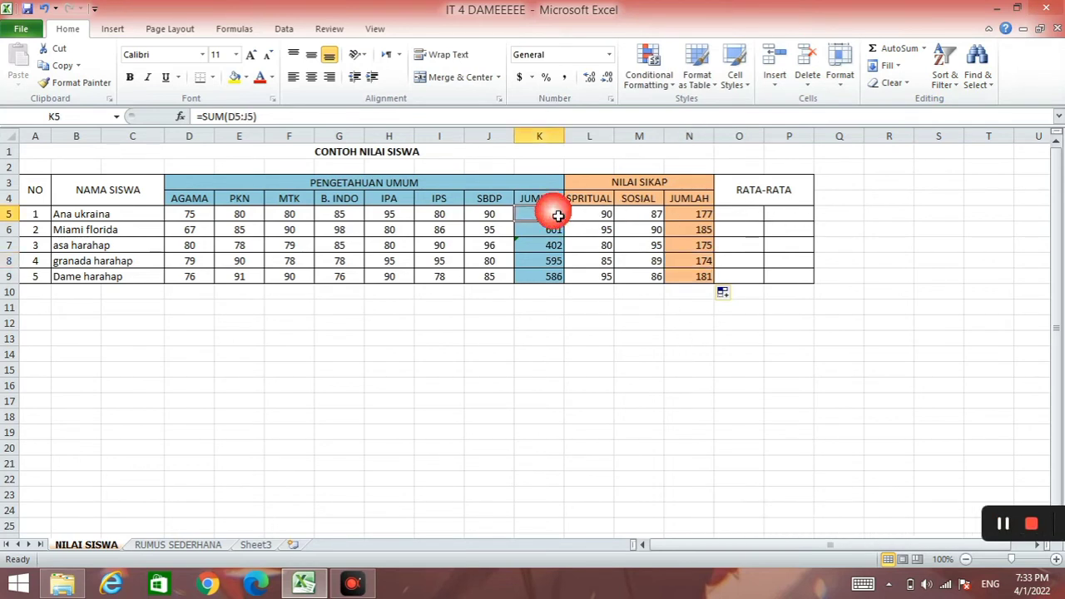
right_click(555, 217)
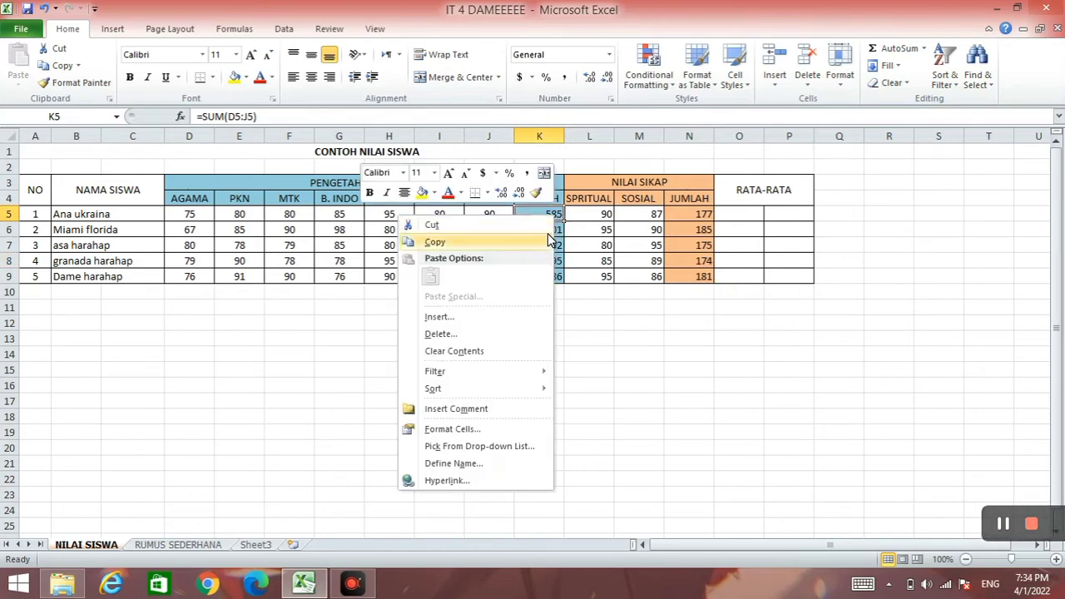
key("Escape")
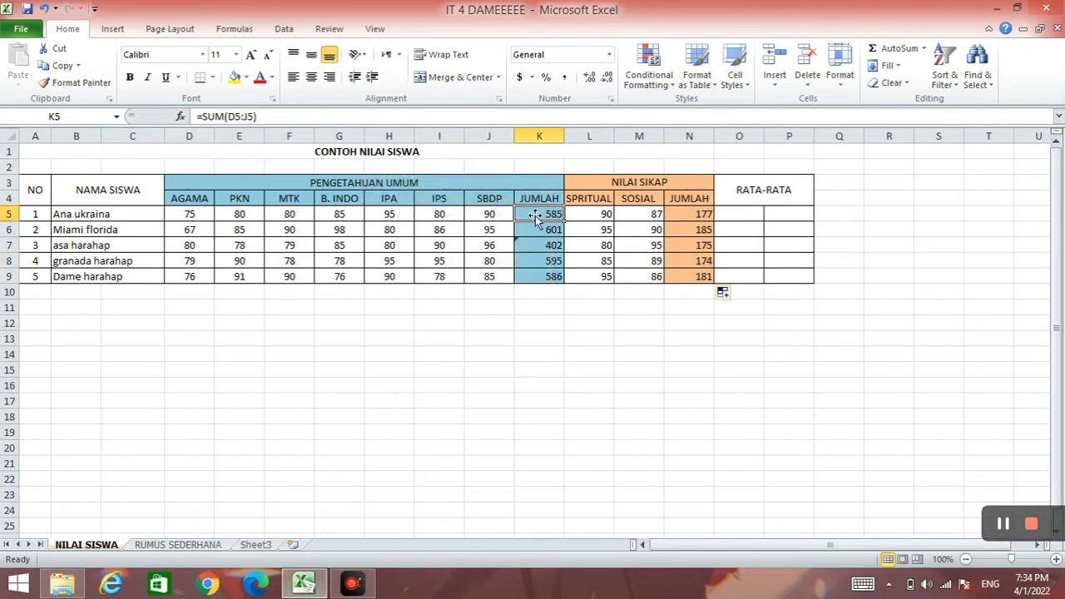
Step: Clear all the totals in the PENGETAHUAN UMUM JUMLAH column, cells K5 to K9, one cell after another
left_click_drag(556, 215, 557, 278)
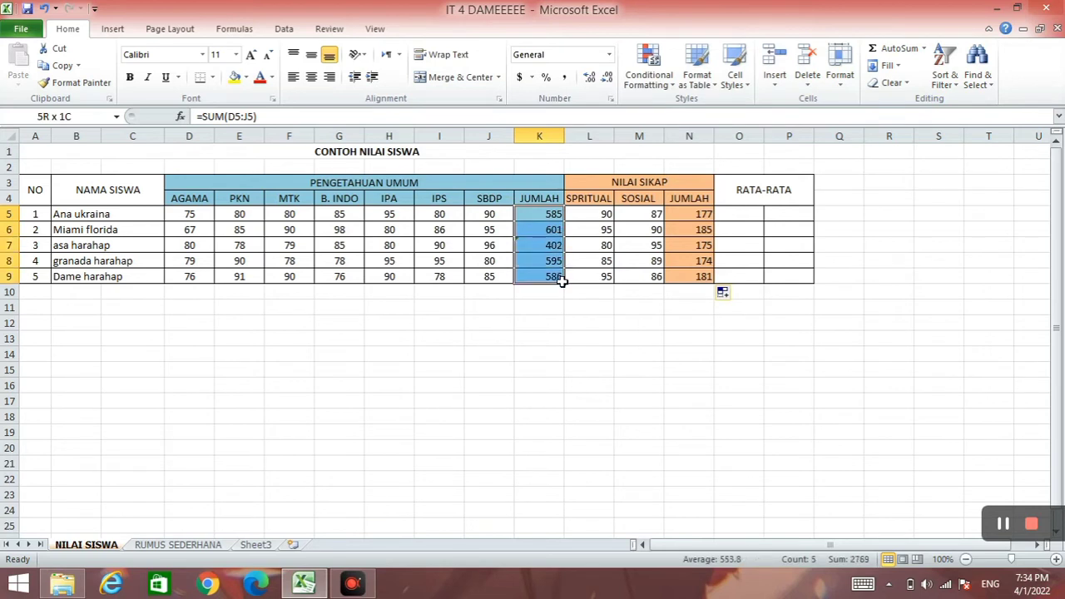
key("BackSpace")
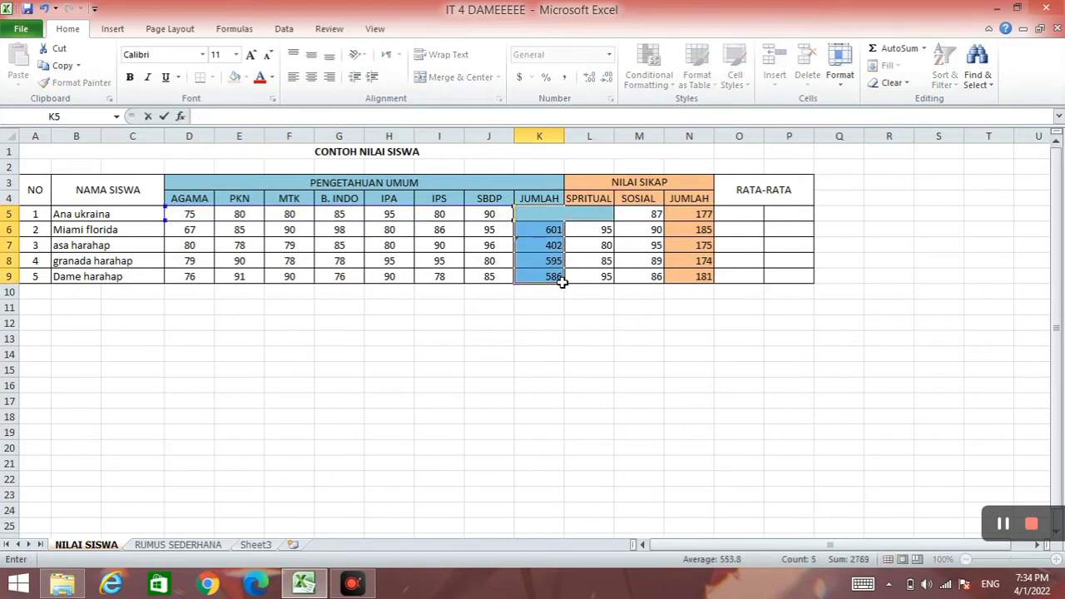
key("Return")
key("BackSpace")
key("Return")
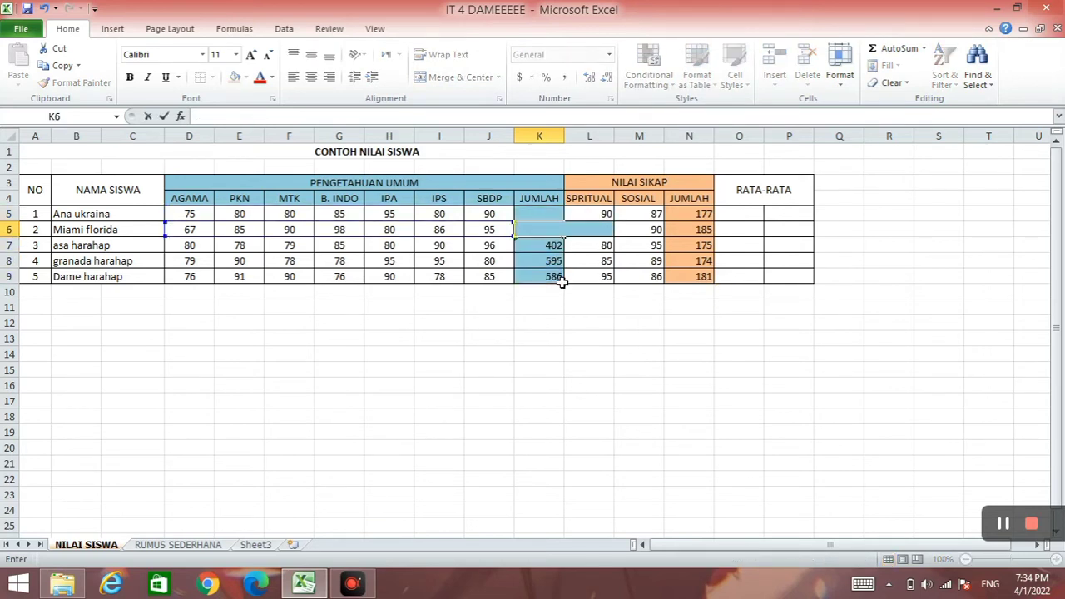
key("BackSpace")
key("Return")
key("BackSpace")
key("Return")
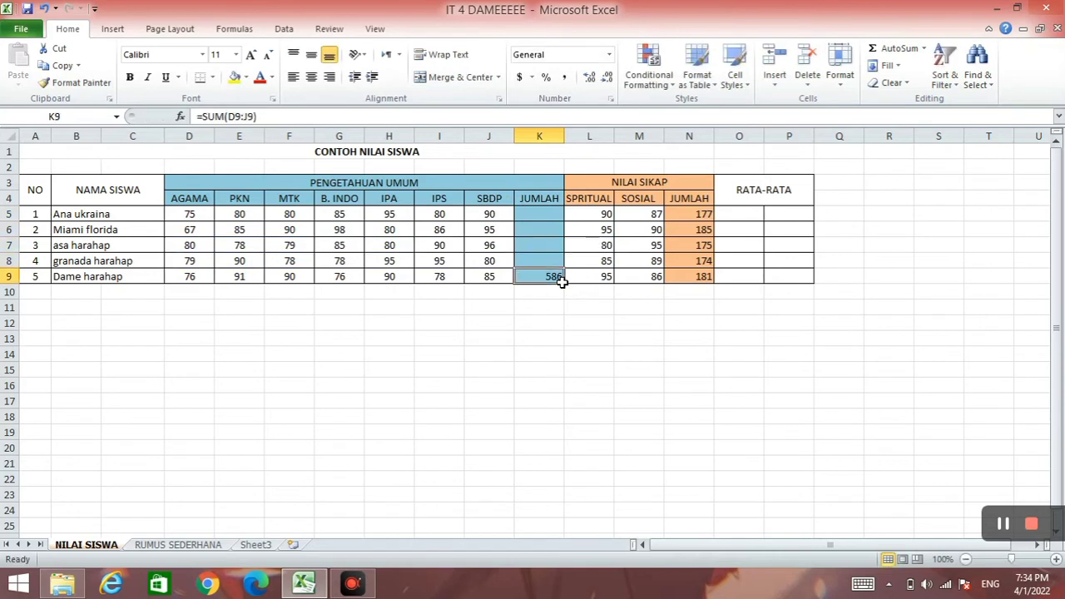
key("BackSpace")
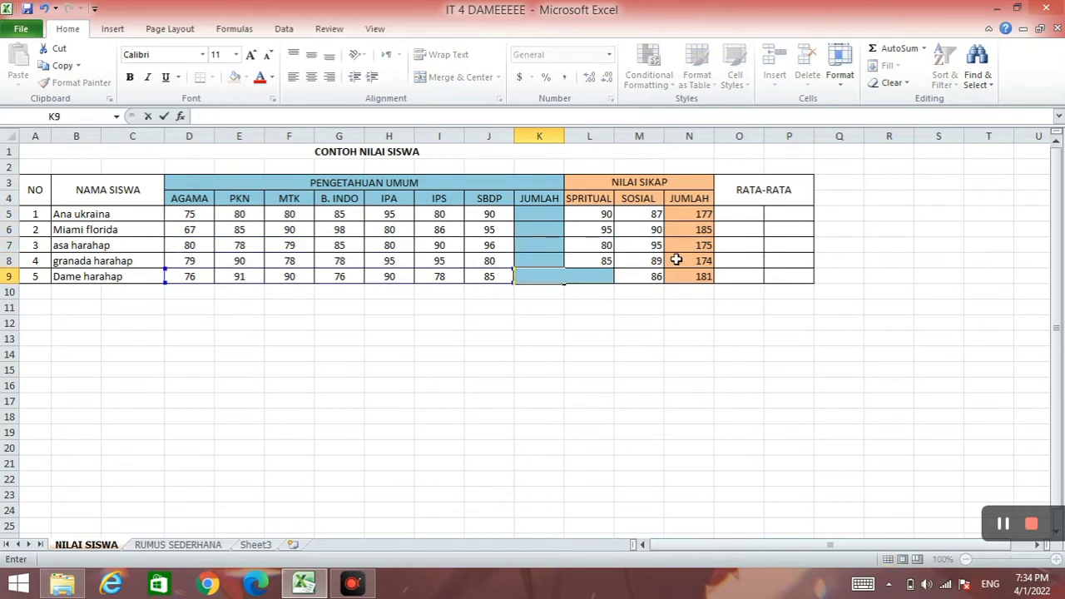
left_click(704, 218)
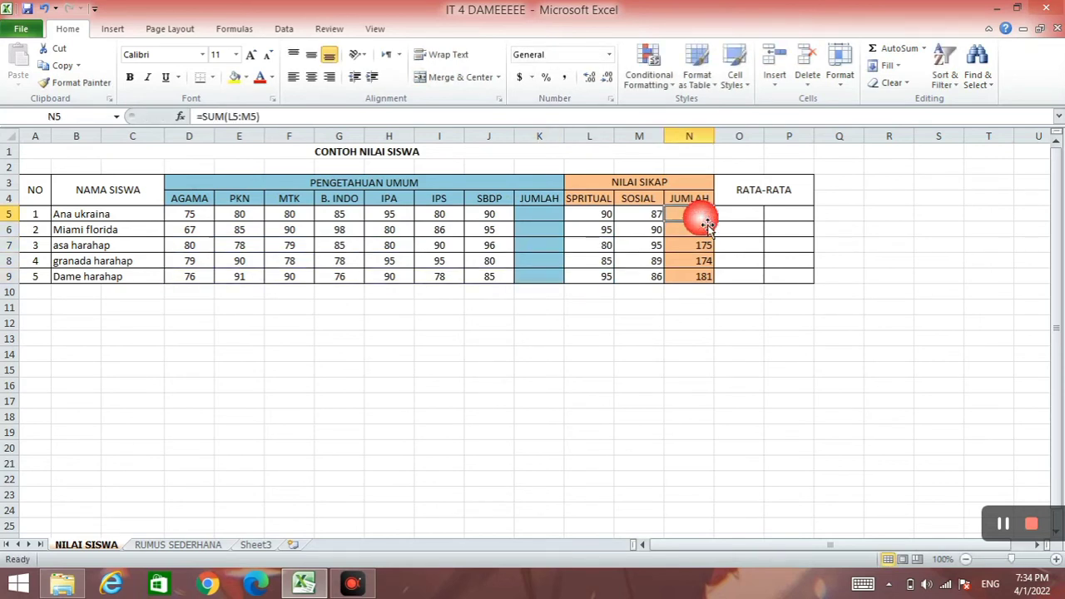
Step: Clear all the totals in the NILAI SIKAP JUMLAH column, cells N5 to N9, one cell after another
key("BackSpace")
key("Return")
key("BackSpace")
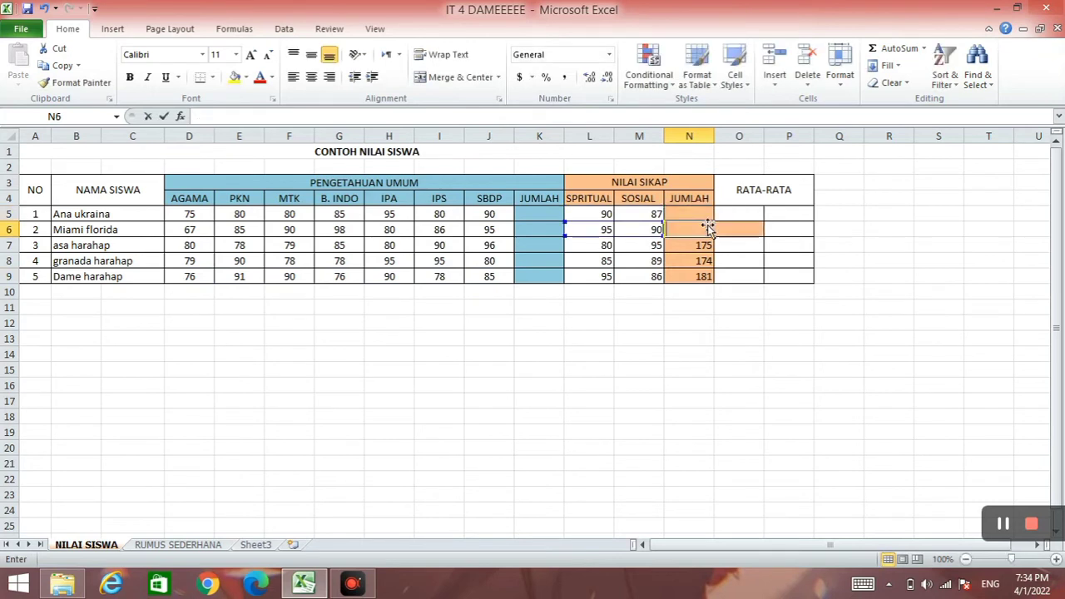
key("Return")
key("BackSpace")
key("Return")
key("Return")
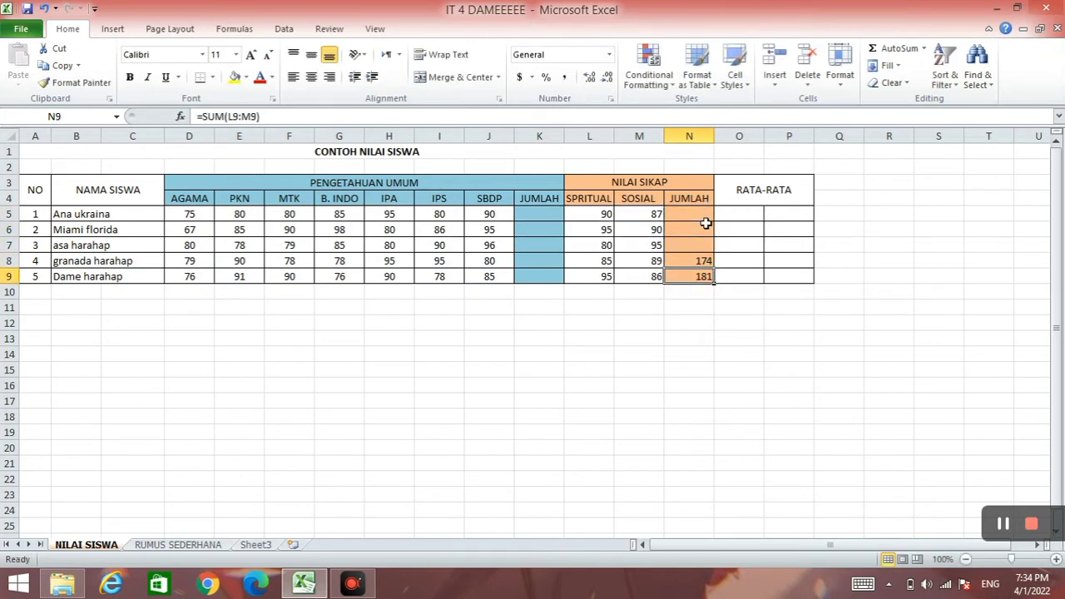
key("Up")
key("BackSpace")
key("Return")
key("BackSpace")
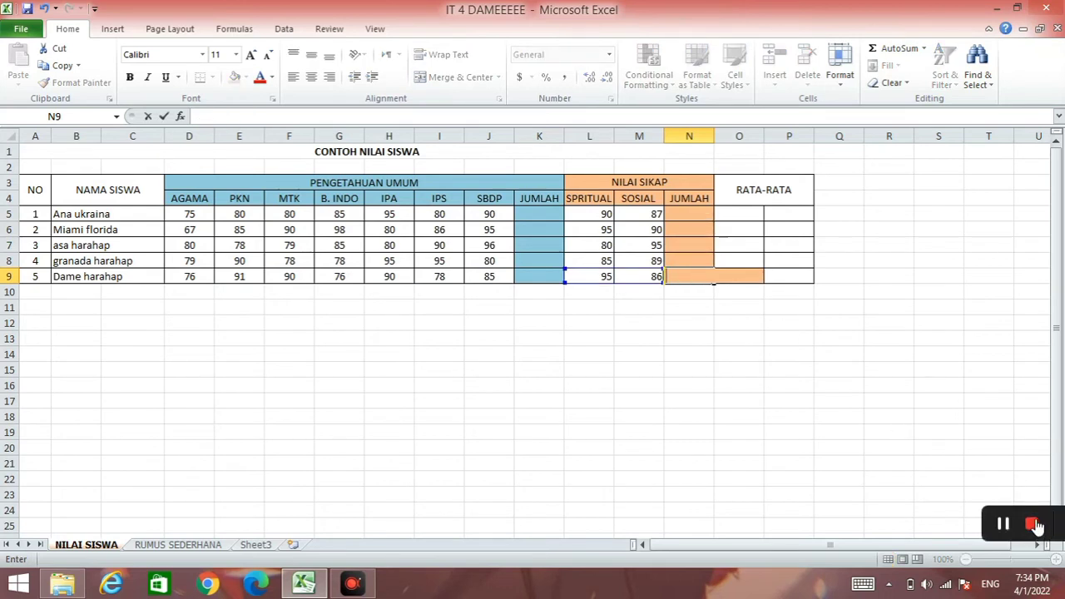
left_click(560, 419)
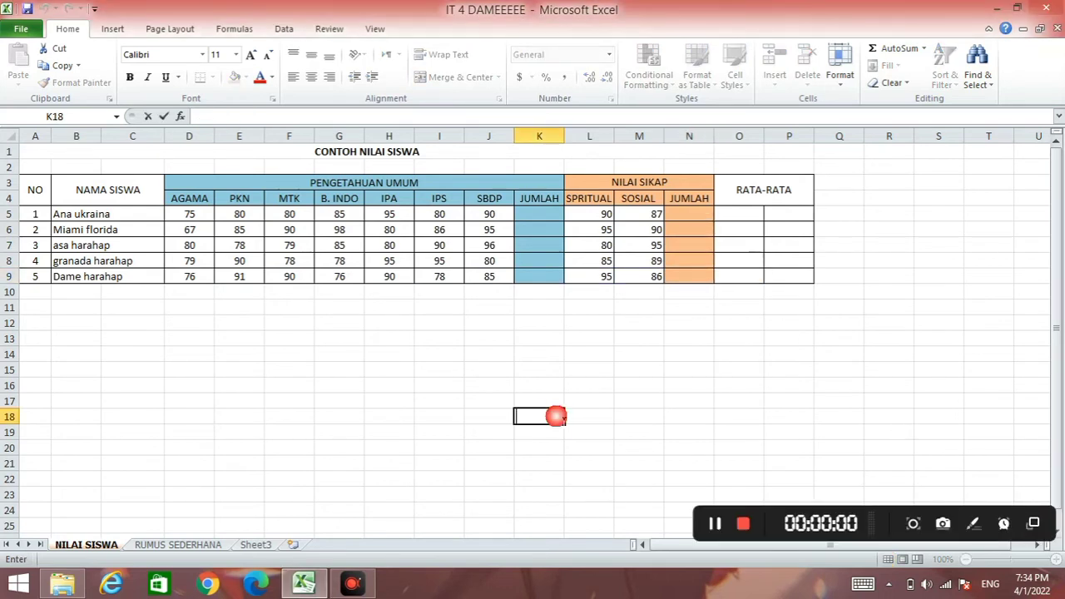
Step: Try averaging the first student's PENGETAHUAN UMUM scores by entering =AVERAGE(D5:J5) in JUMLAH cell K5
left_click(547, 218)
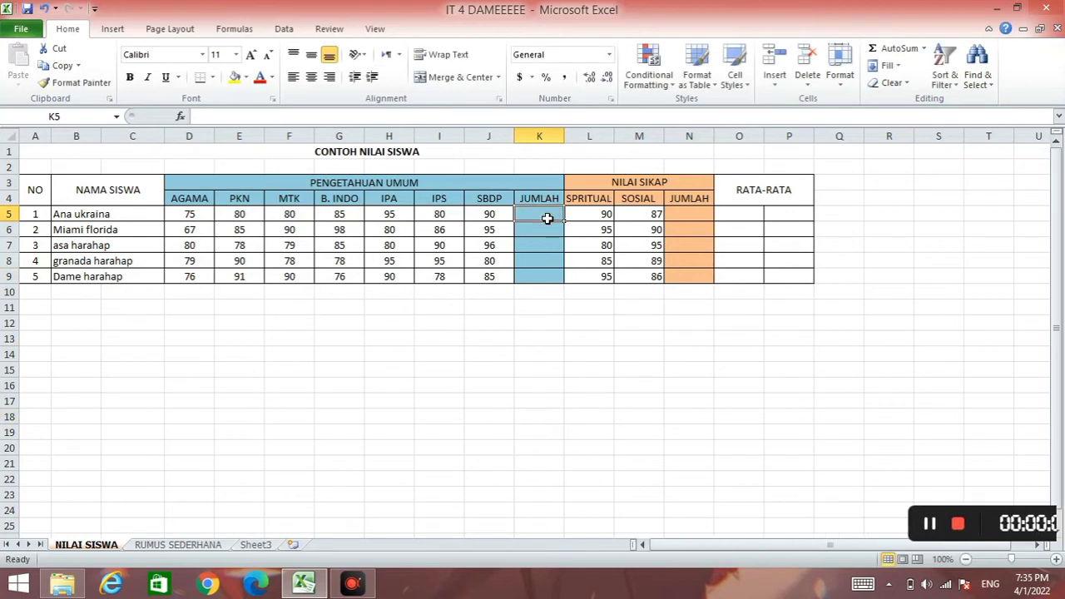
type("=")
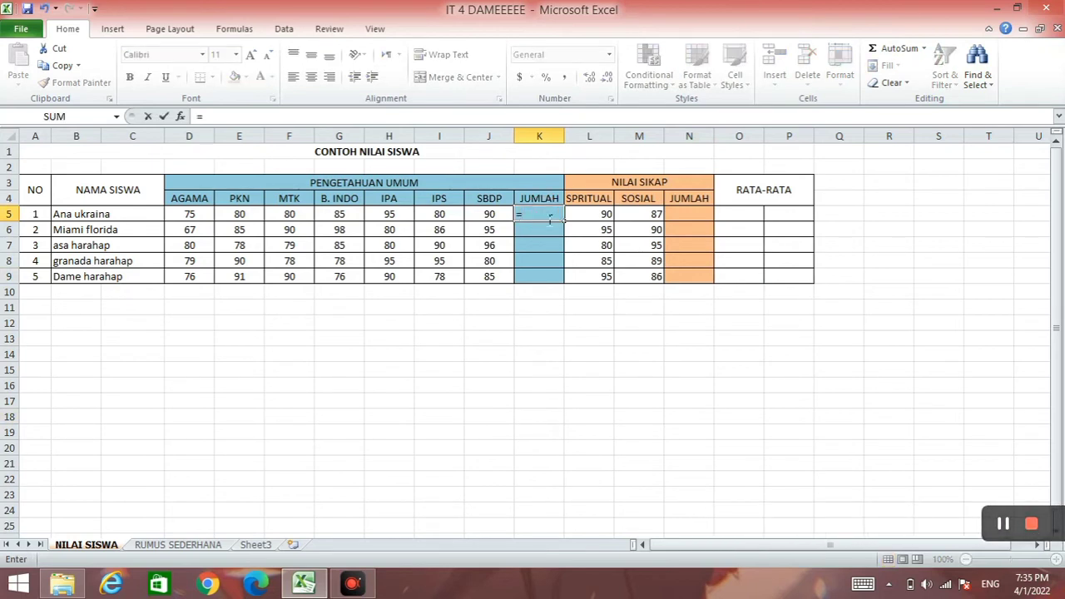
type("AVER")
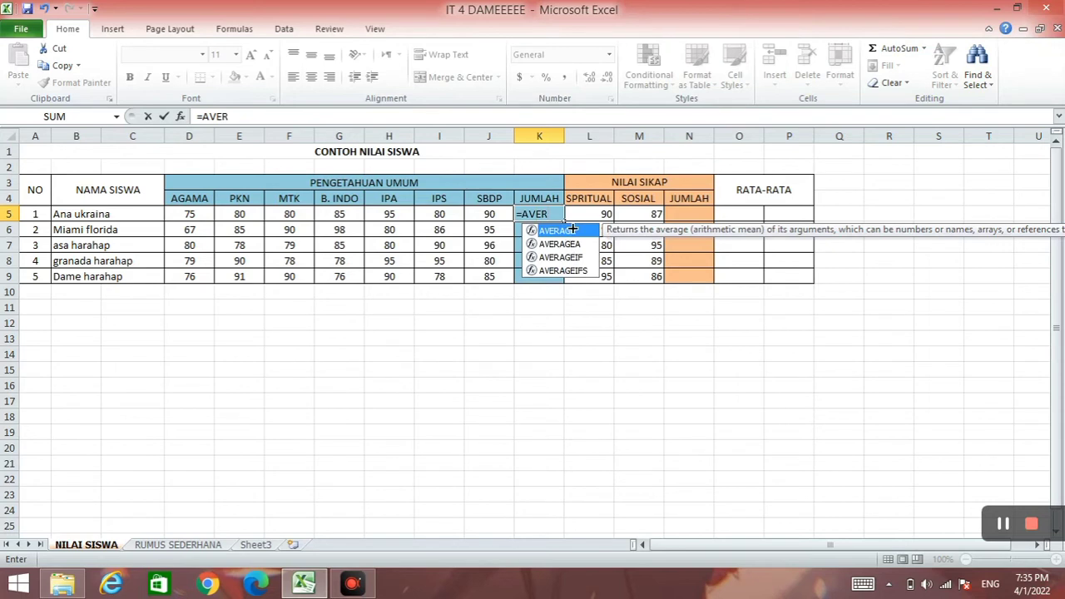
type("AGE")
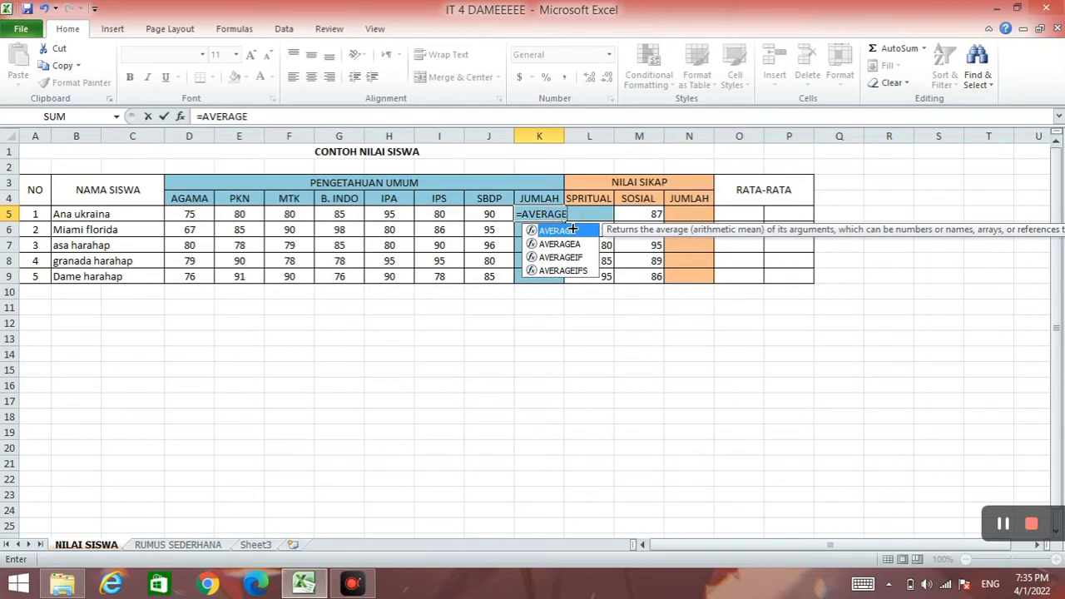
double_click(573, 228)
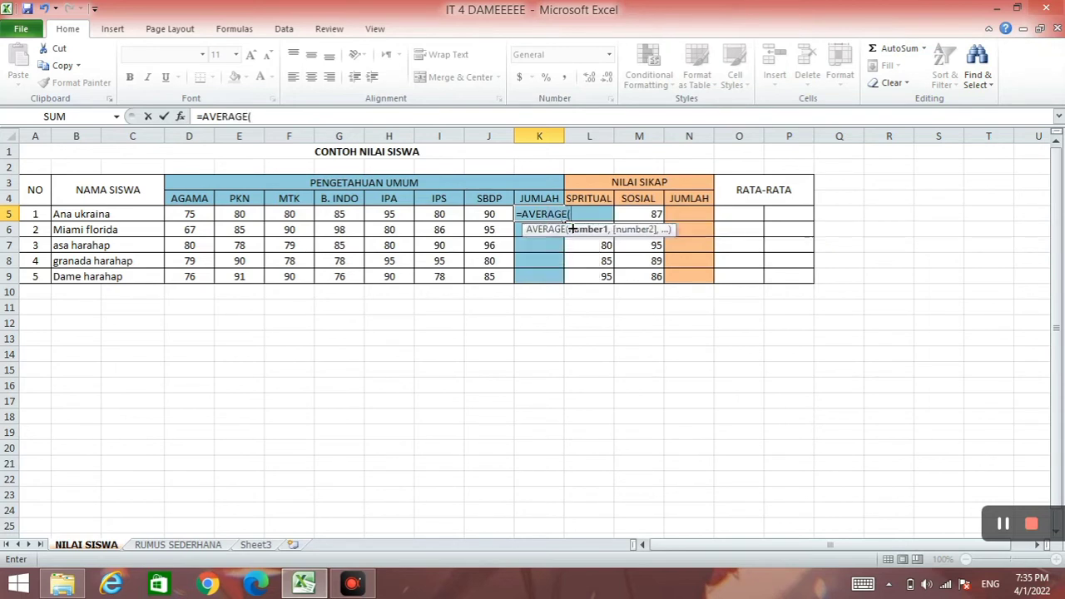
left_click_drag(204, 219, 508, 218)
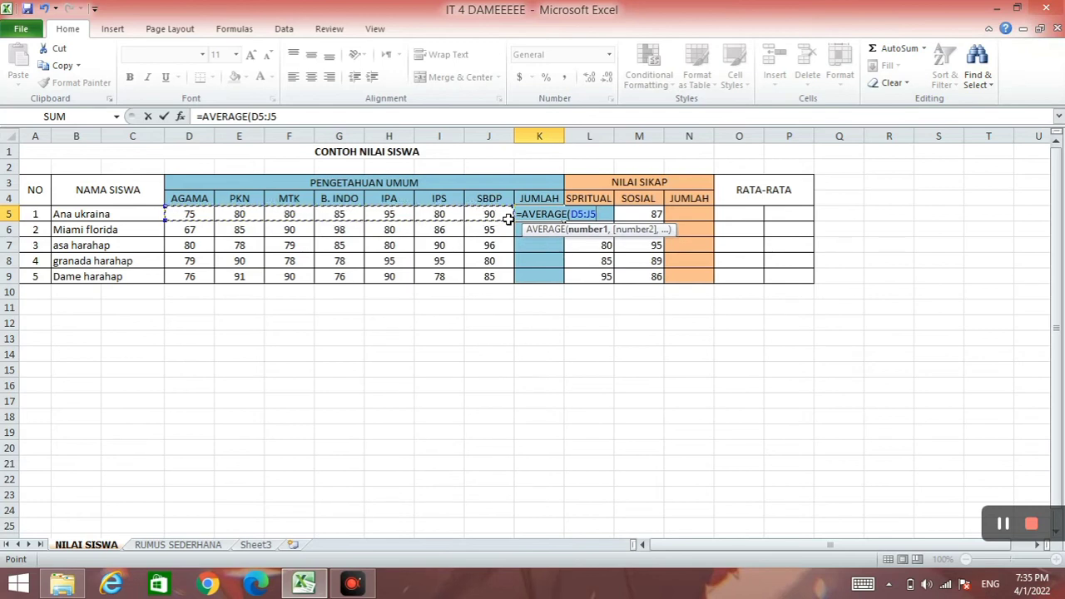
type(")")
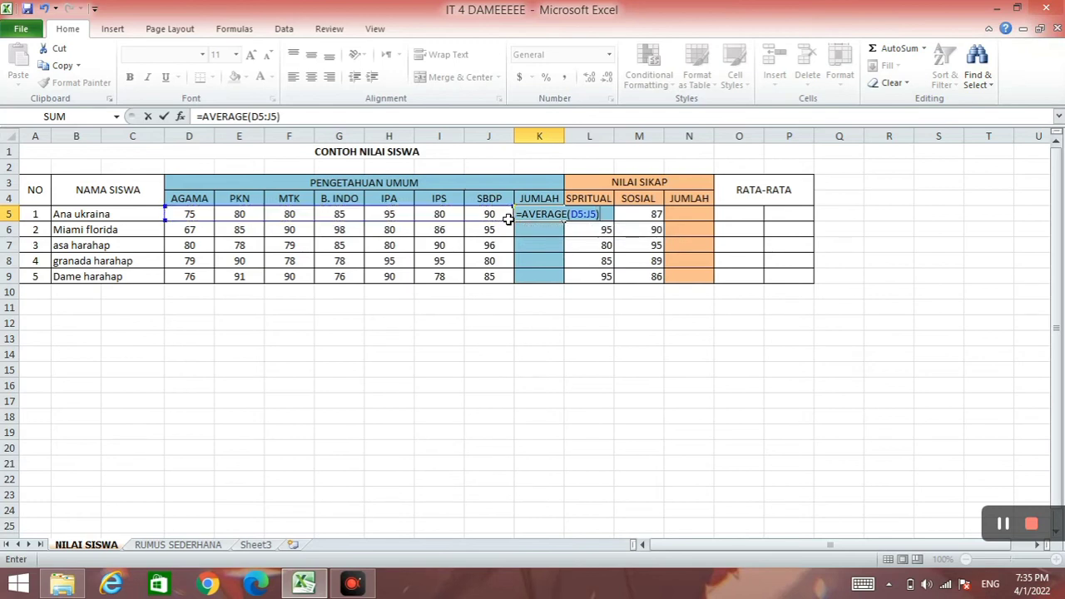
key("Return")
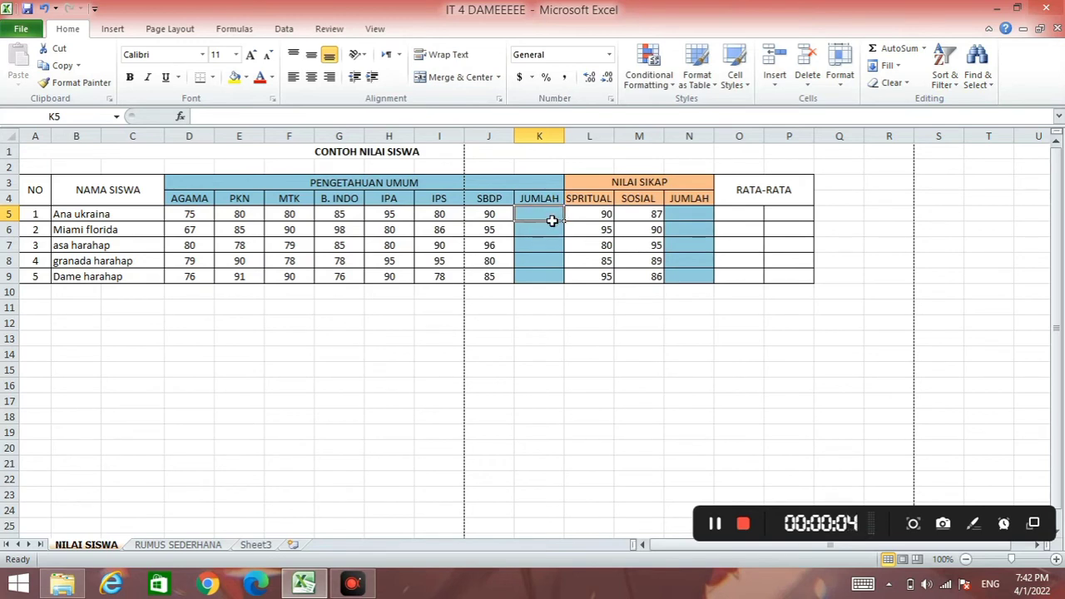
Step: Enter =AVERAGE(D5:J5) in K5 to average the first student's AGAMA to SBDP scores
type("=")
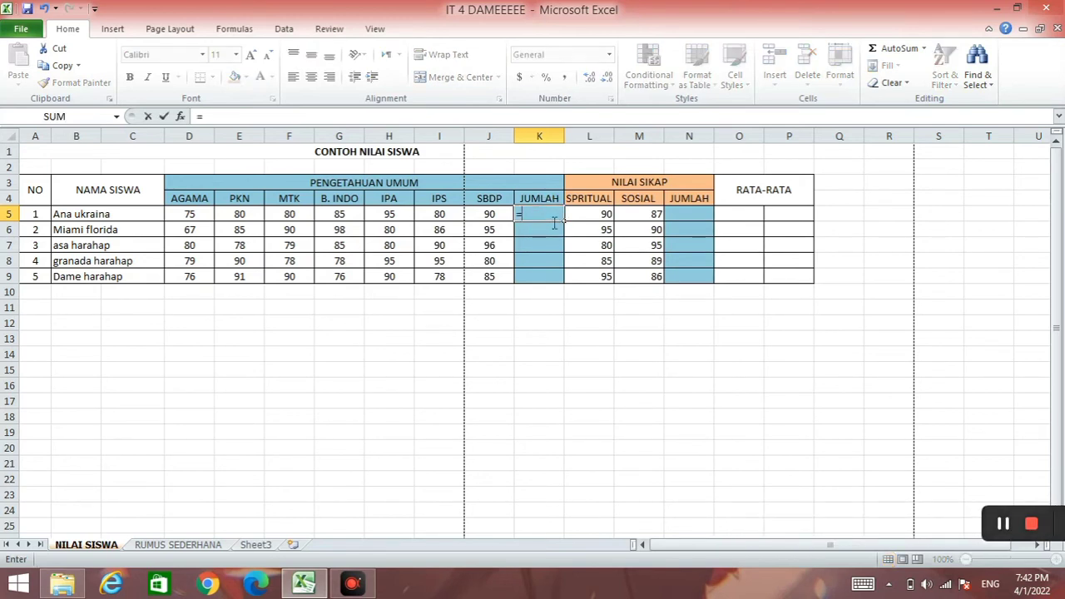
type("AVER")
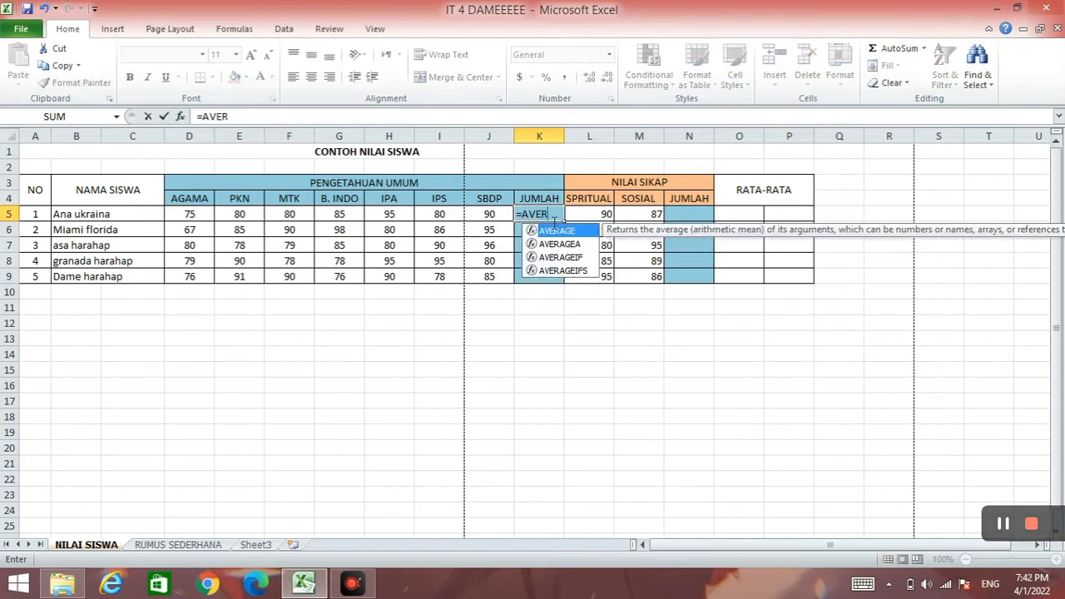
type("AGE")
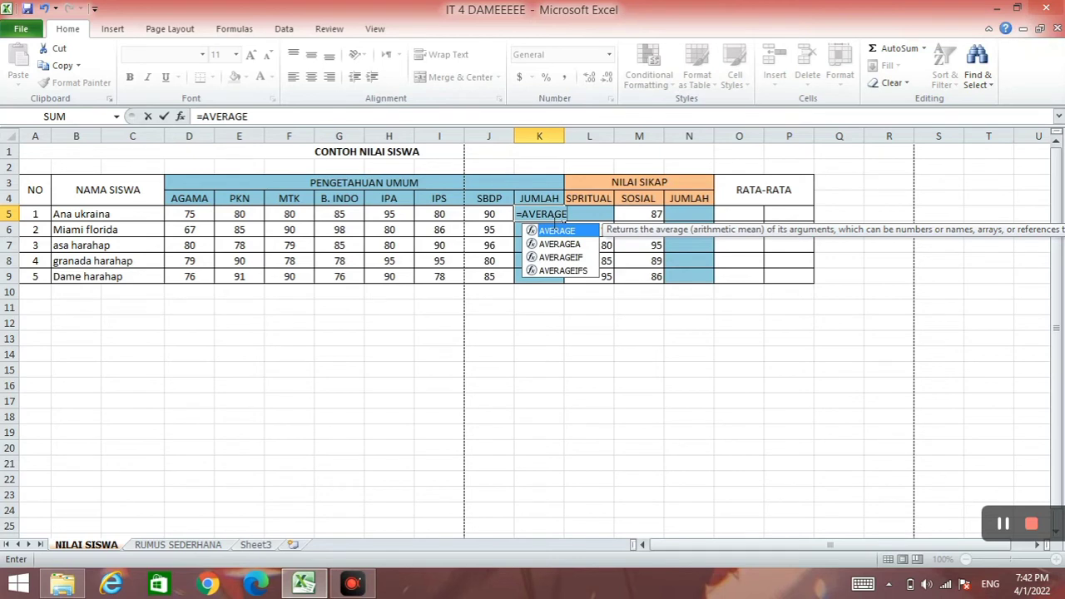
type("(")
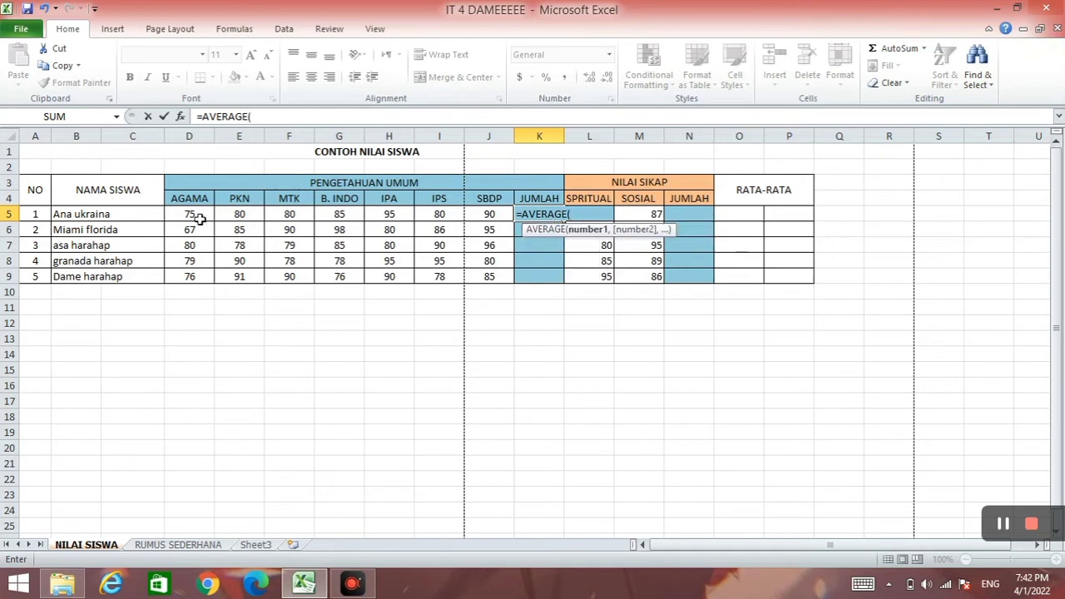
left_click_drag(200, 214, 517, 223)
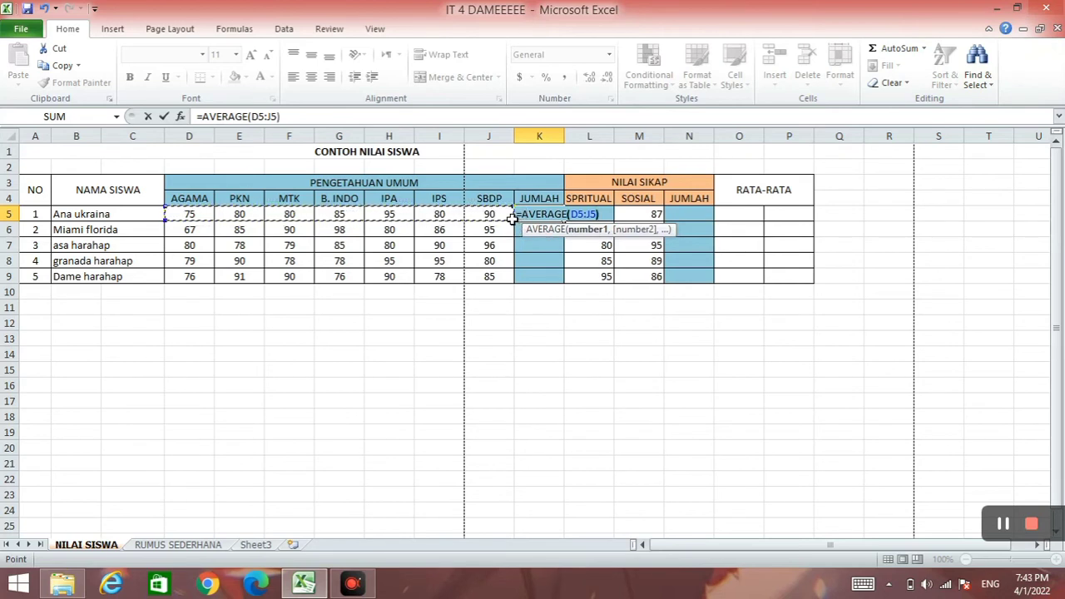
type(")")
key("Return")
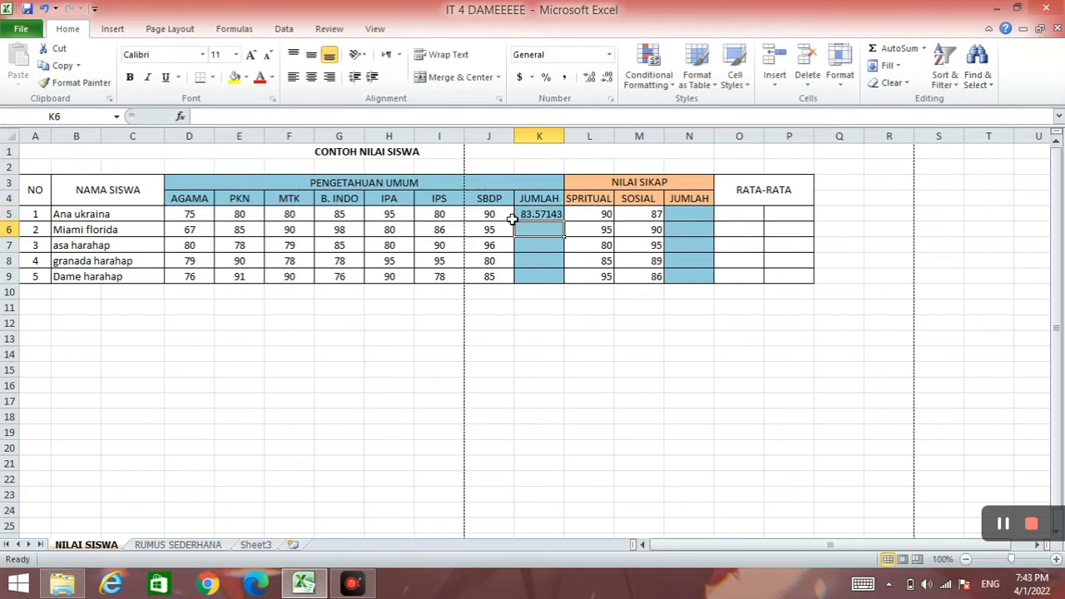
Step: Copy the AVERAGE formula from K5 to the NILAI SIKAP JUMLAH cell N5 and change its range to L5:M5
left_click(560, 215)
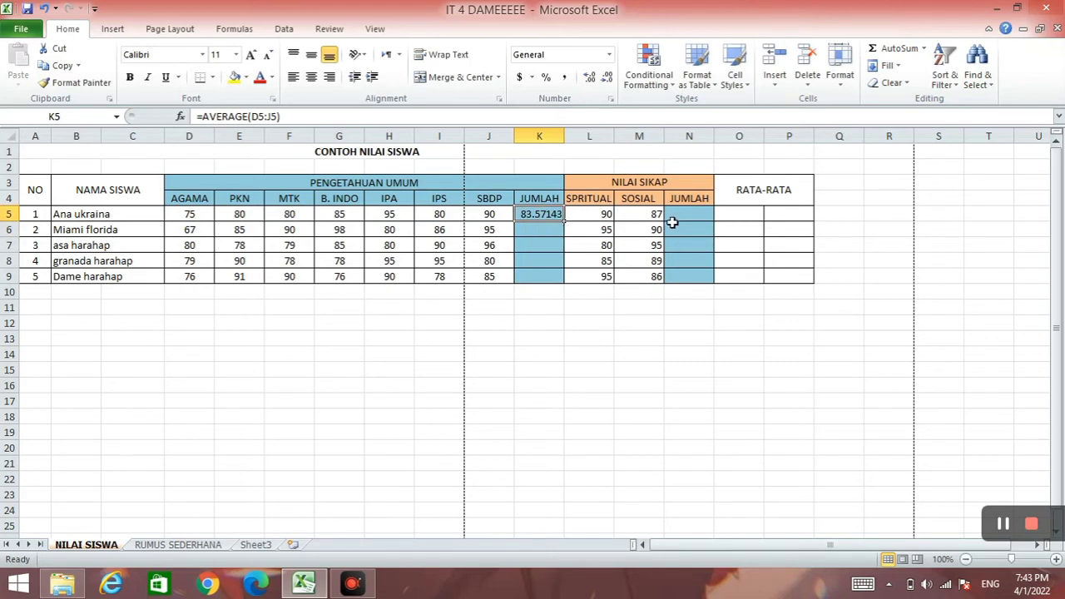
key("ctrl+c")
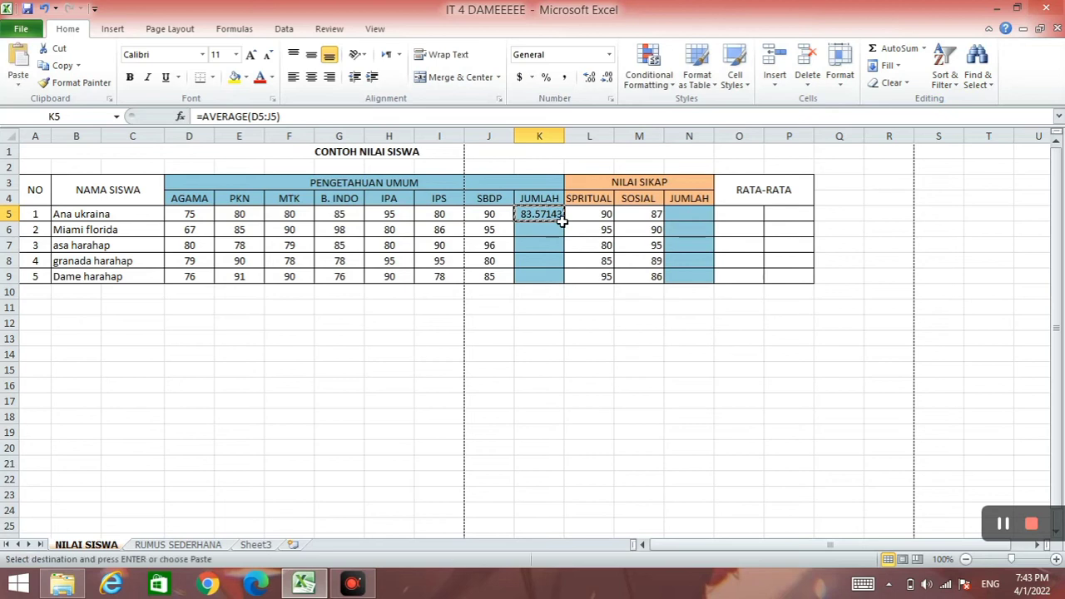
left_click(687, 215)
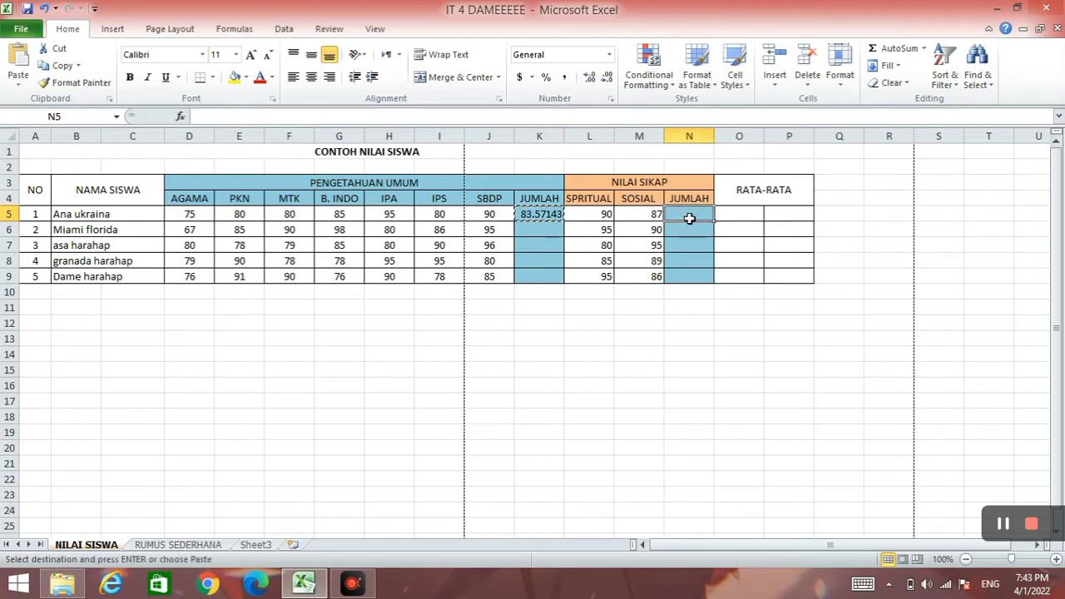
key("ctrl+v")
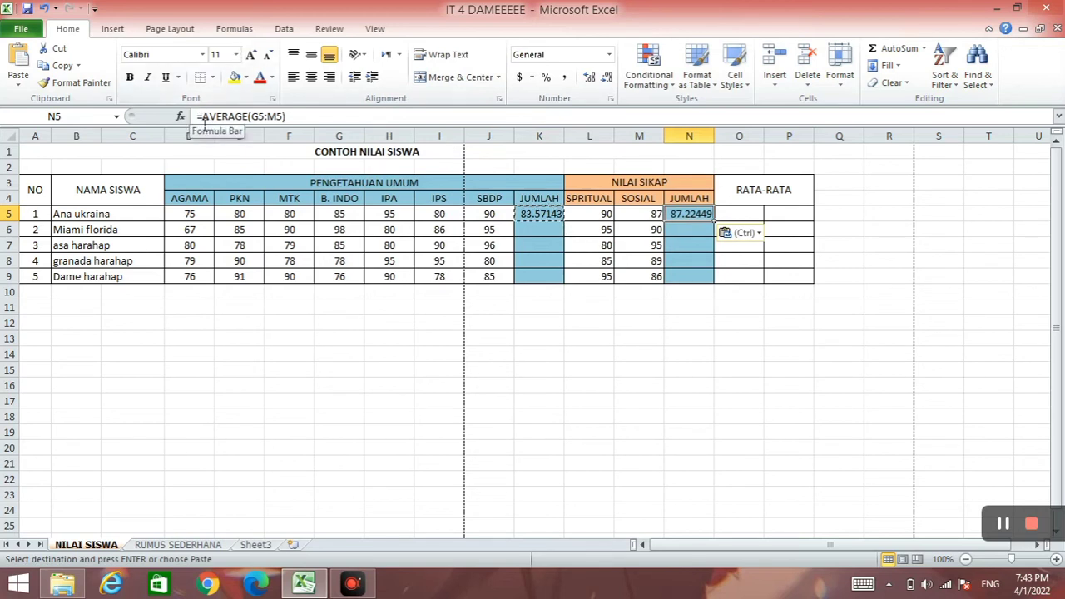
left_click_drag(200, 117, 287, 117)
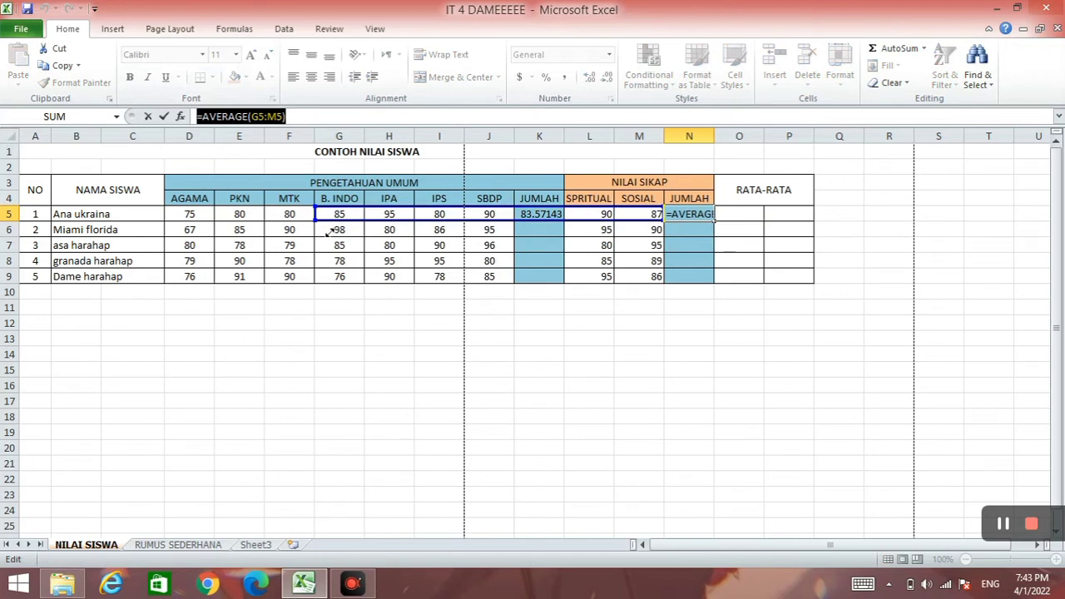
left_click_drag(329, 232, 588, 238)
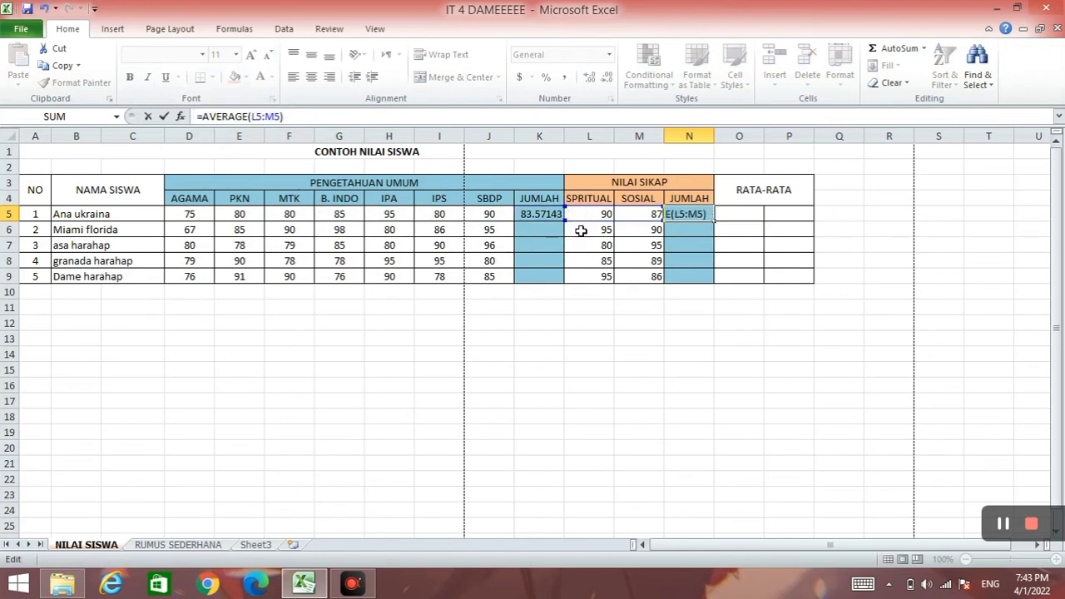
key("Return")
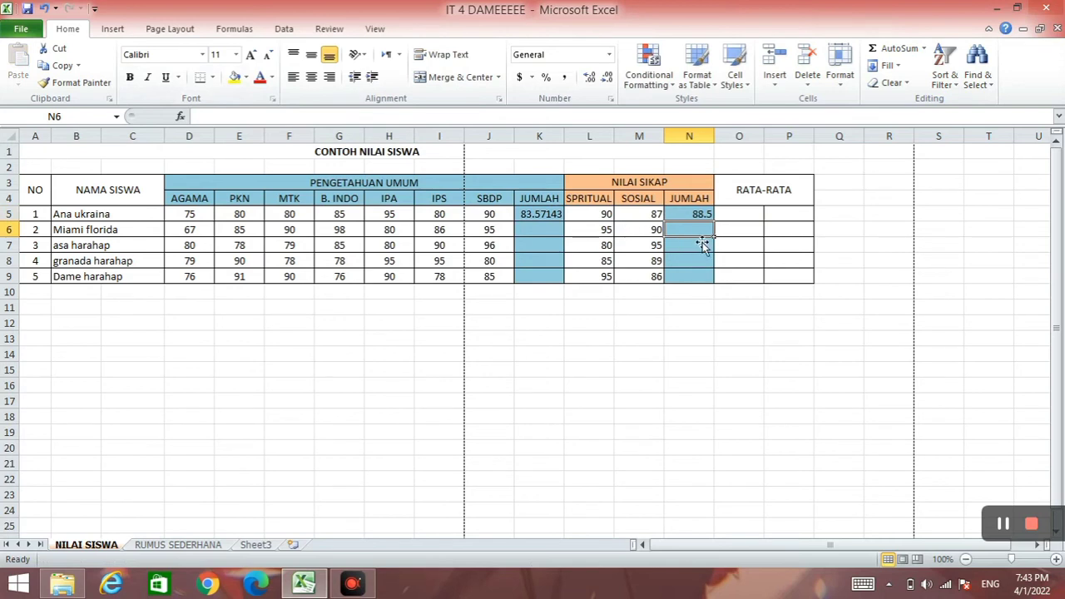
Step: Copy the AVERAGE formulas in N5 and K5 down to row 9 with the fill handle for the remaining students
left_click(696, 216)
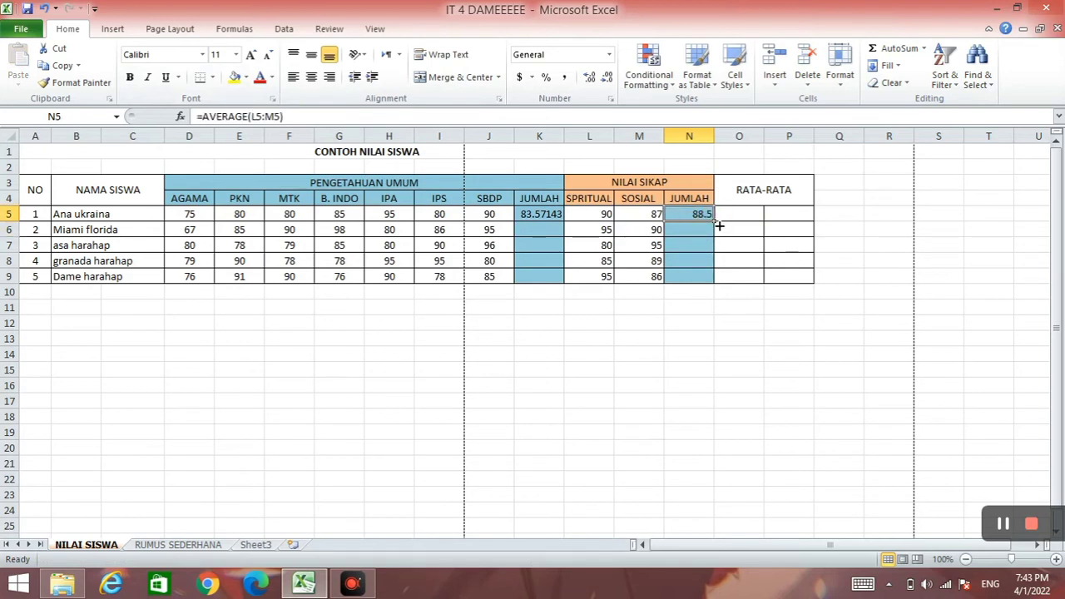
left_click_drag(716, 223, 718, 279)
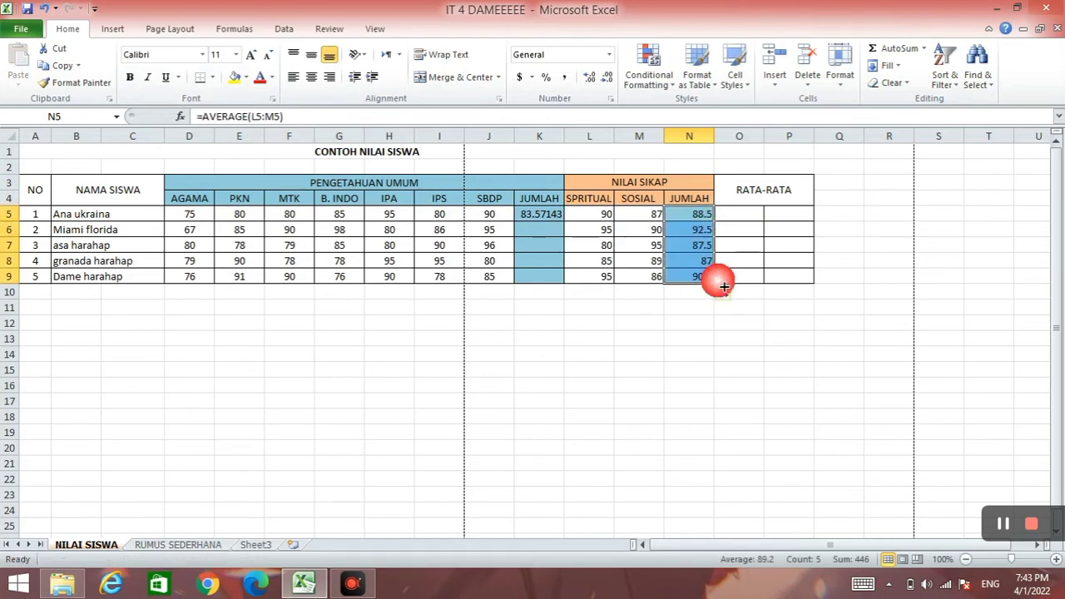
left_click(552, 216)
left_click_drag(564, 222, 559, 291)
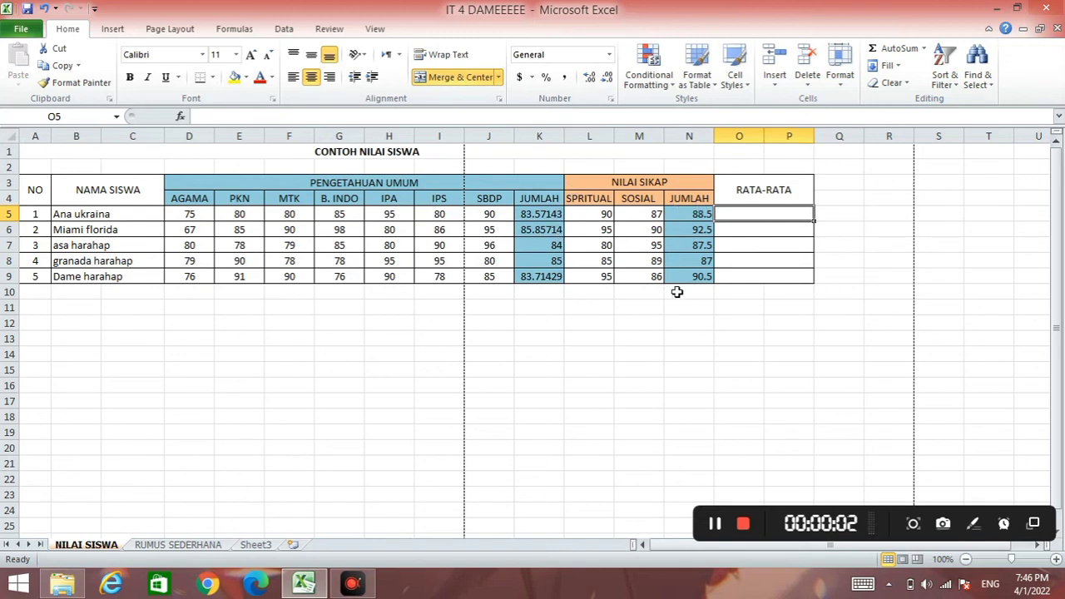
Step: Start an AVERAGE formula in the first student's RATA-RATA cell O5 with K5 as the first argument, followed by a semicolon
left_click(765, 222)
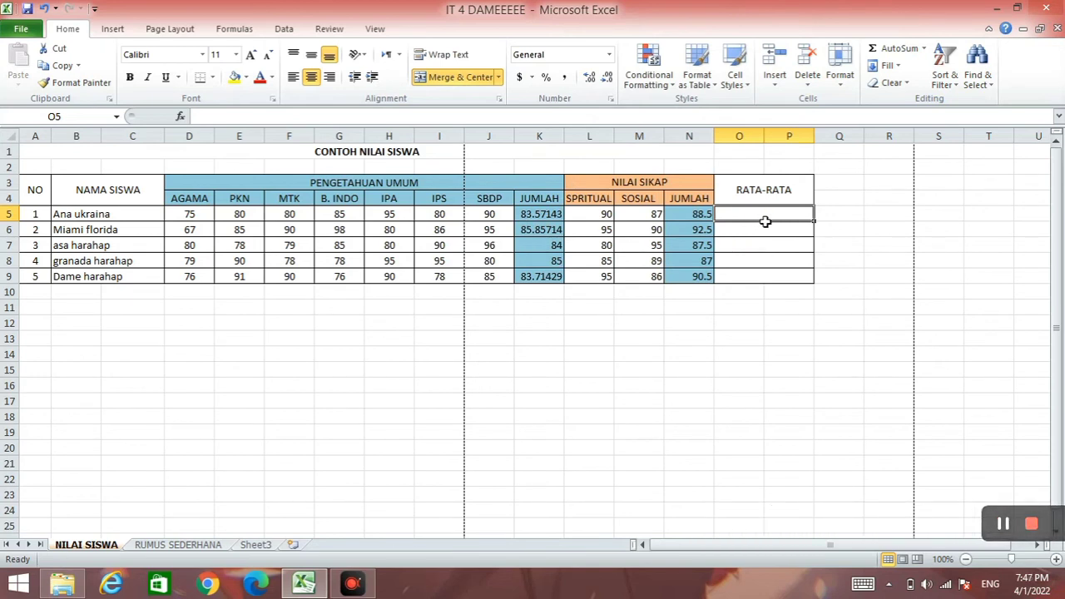
type("=")
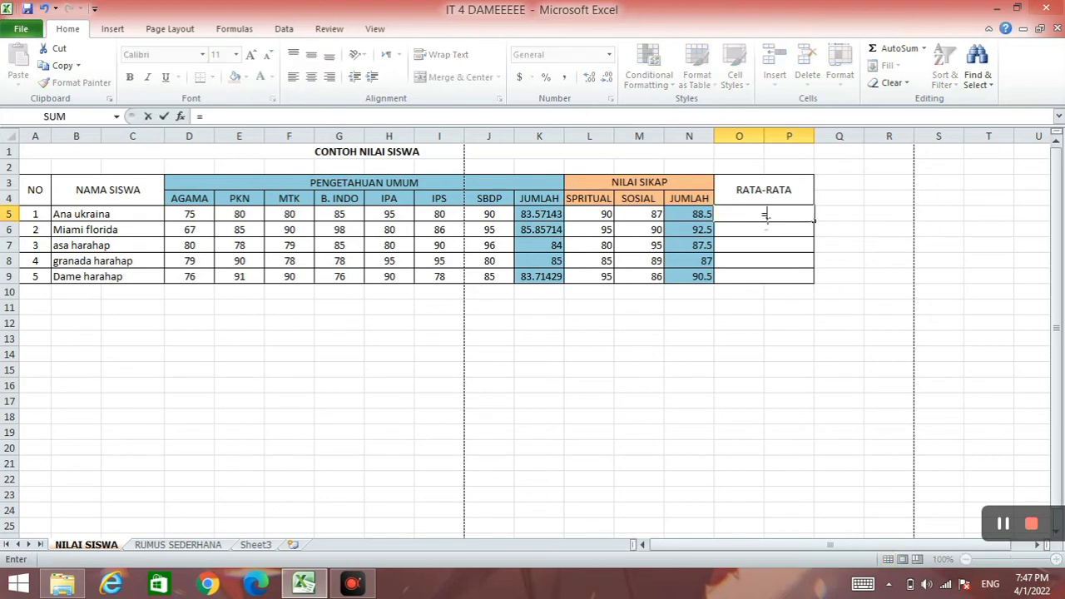
type("AV")
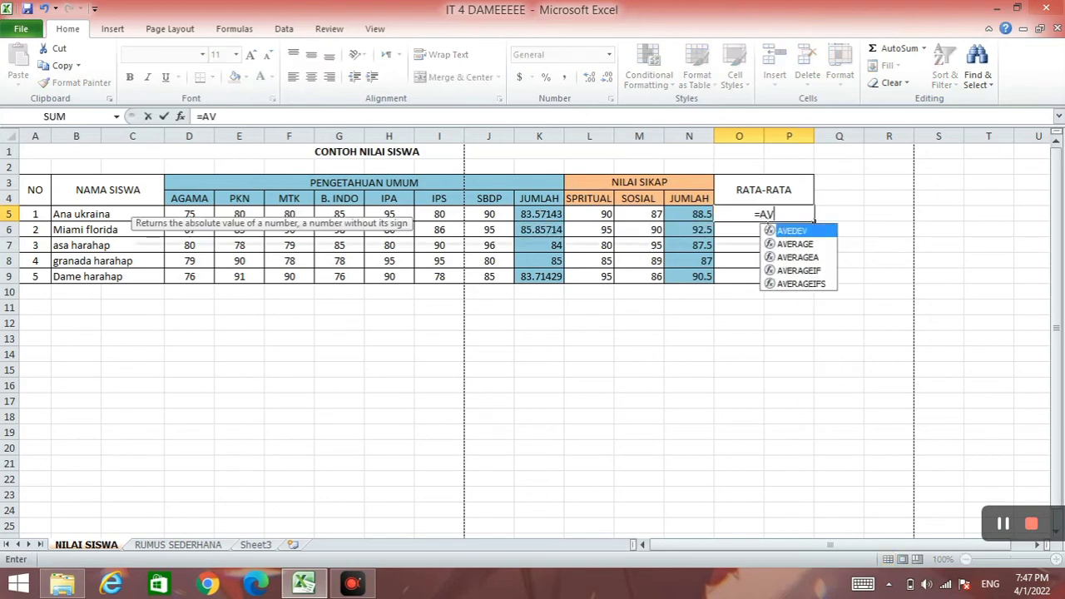
type("ERAGE")
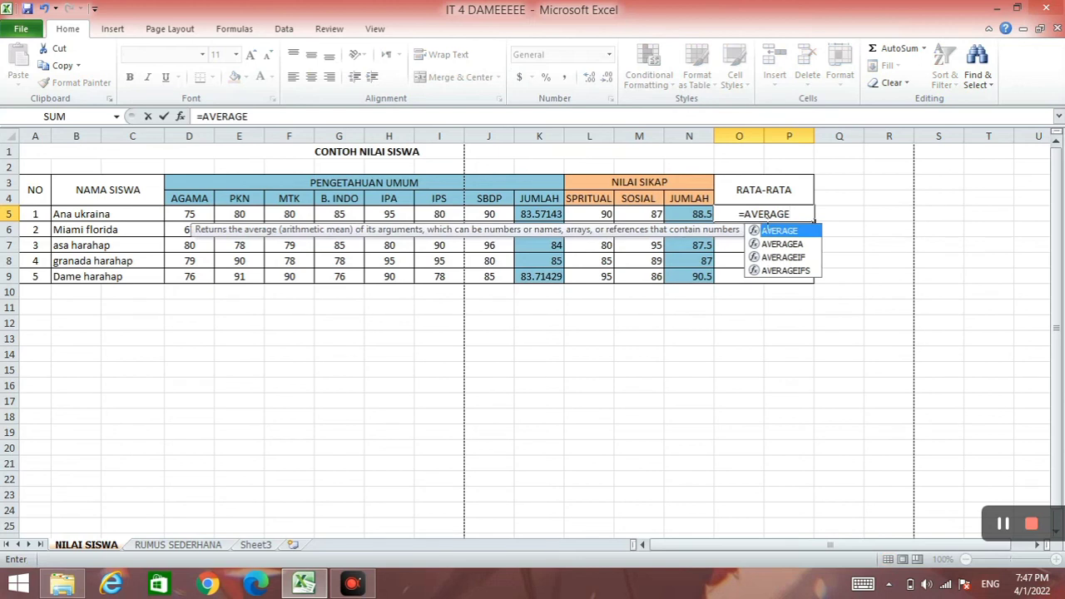
type("(")
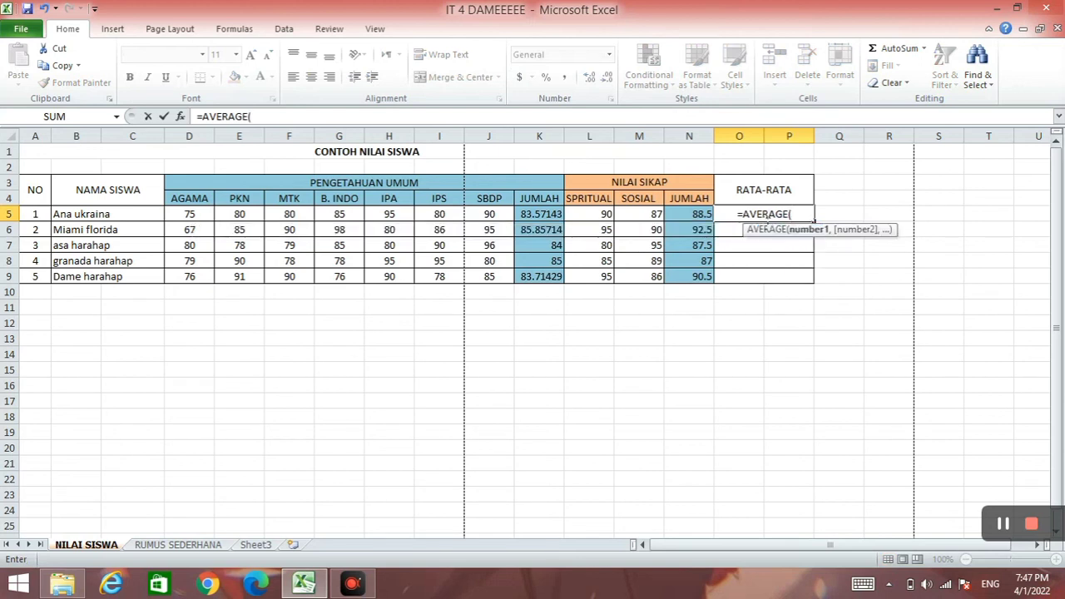
left_click(550, 215)
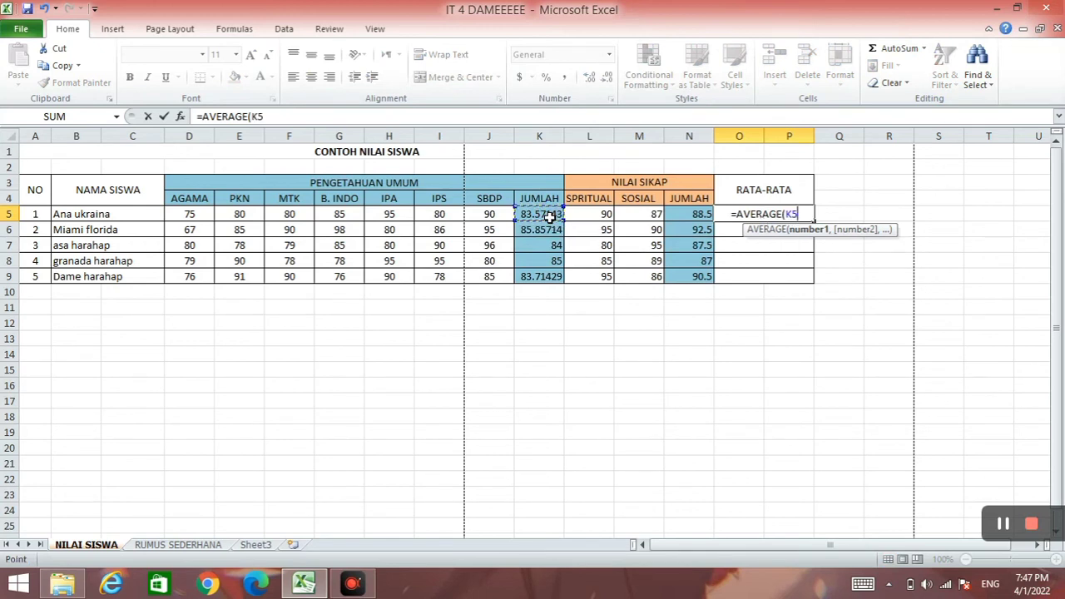
type("'")
key("BackSpace")
type(";")
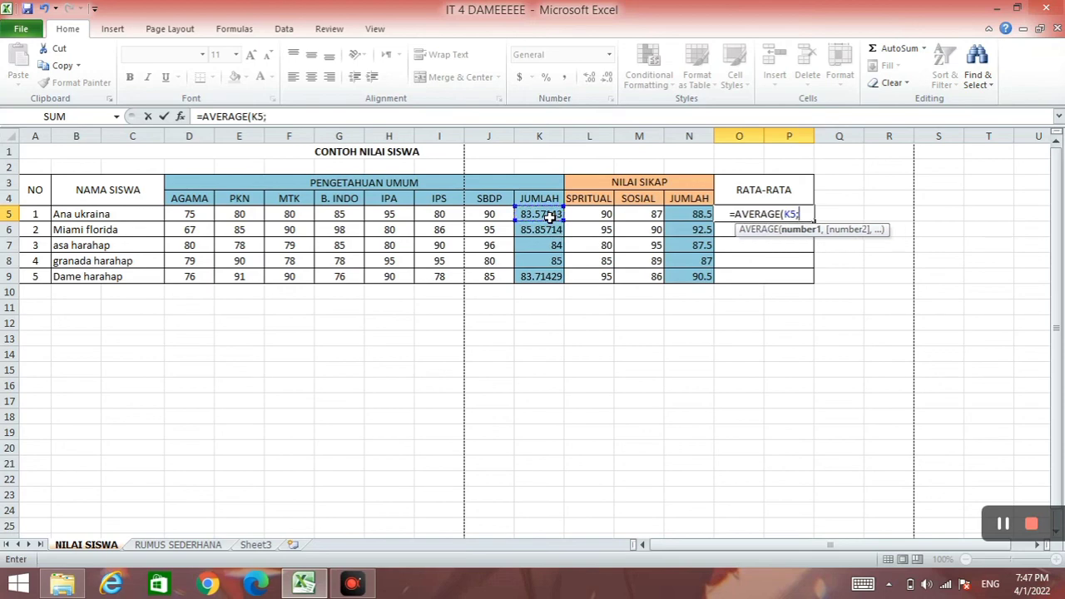
left_click(688, 220)
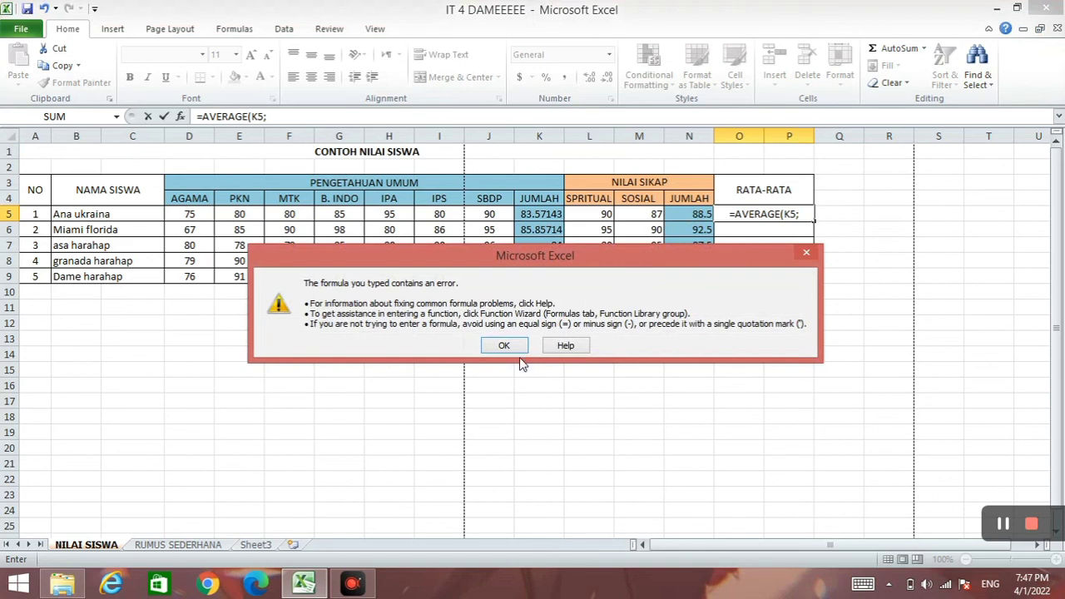
left_click(516, 348)
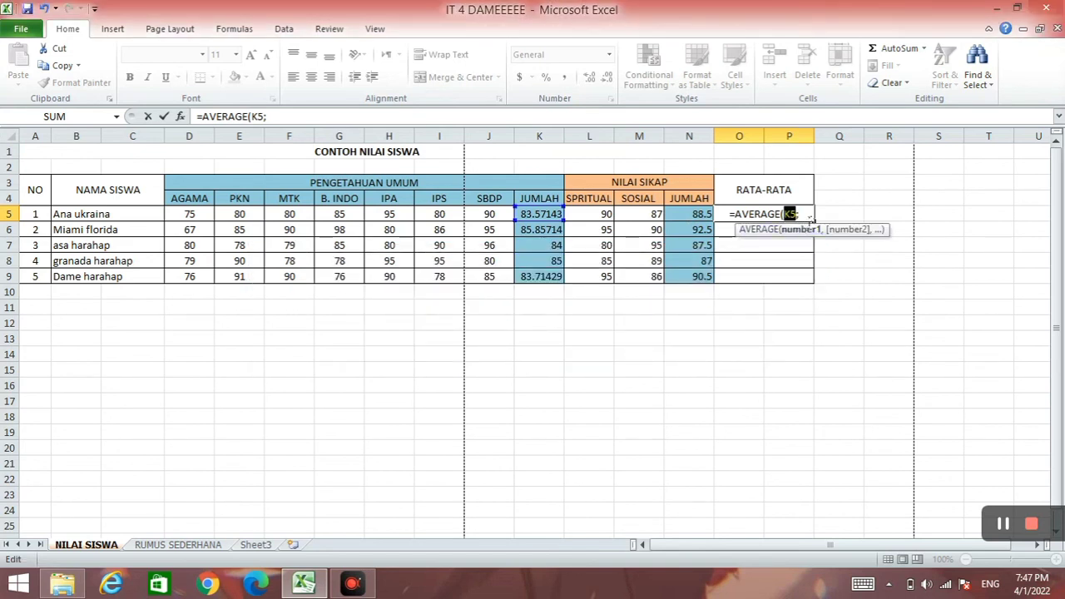
Step: Add N5 to complete the formula in O5, remove the stray equals sign, and accept the proposed correction =AVERAGE(K5:N5)
left_click(809, 218)
type("=")
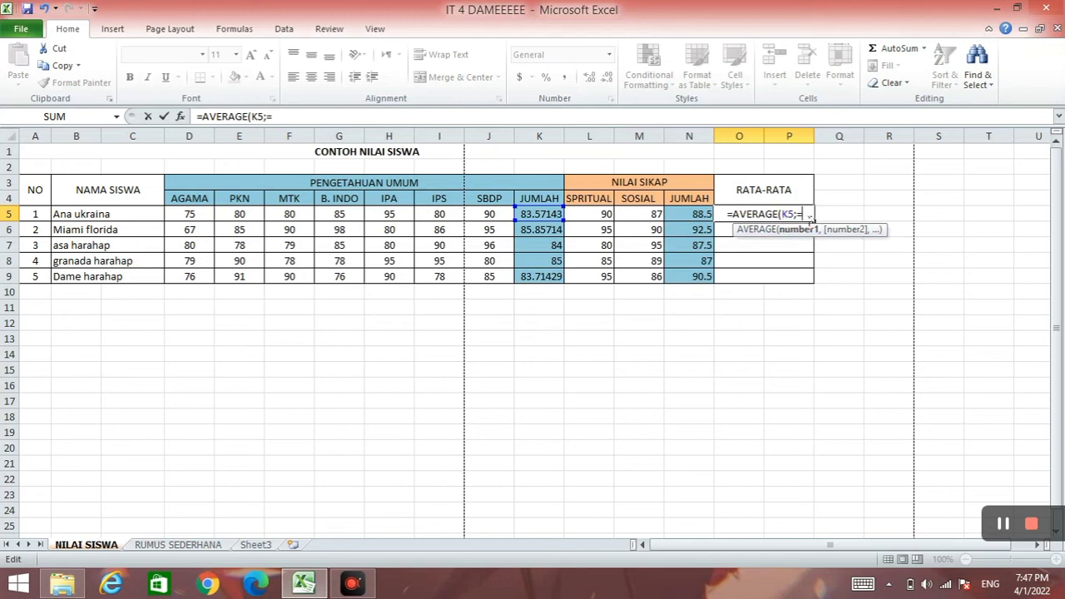
left_click(706, 216)
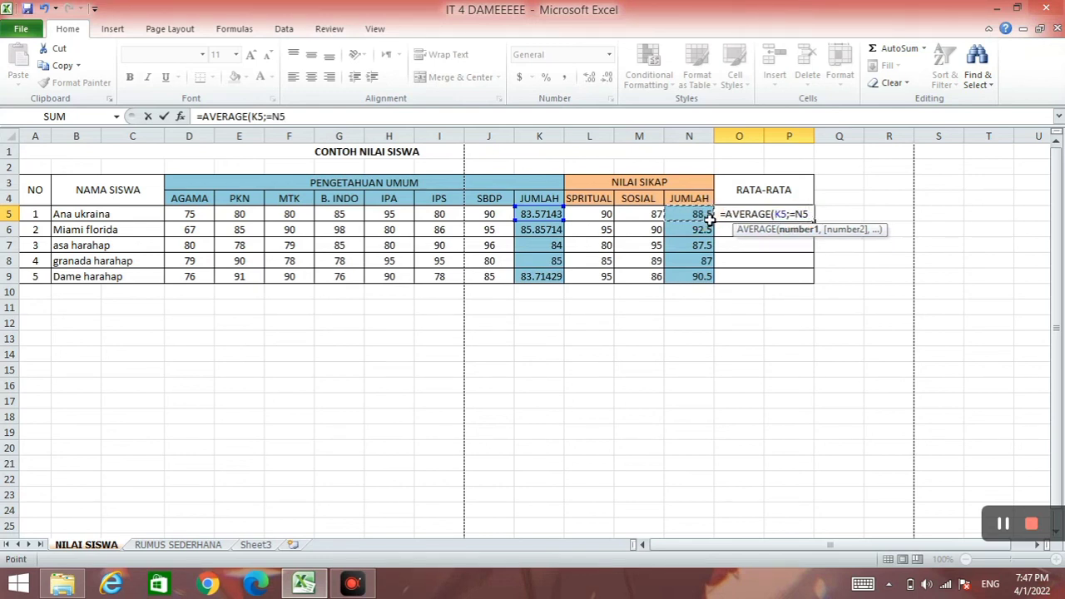
type(")")
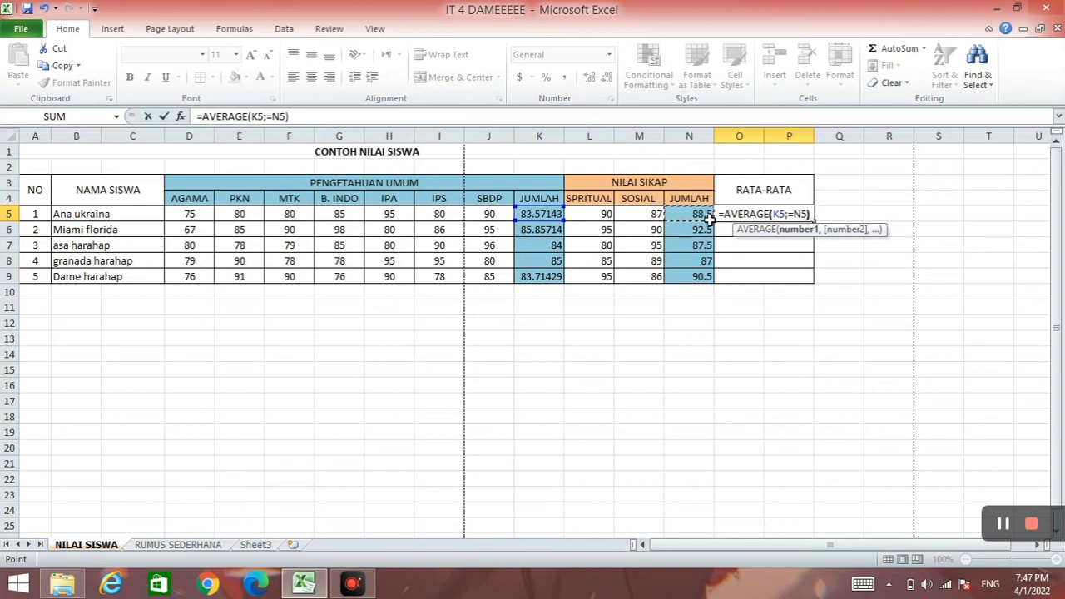
left_click(797, 216)
key("BackSpace")
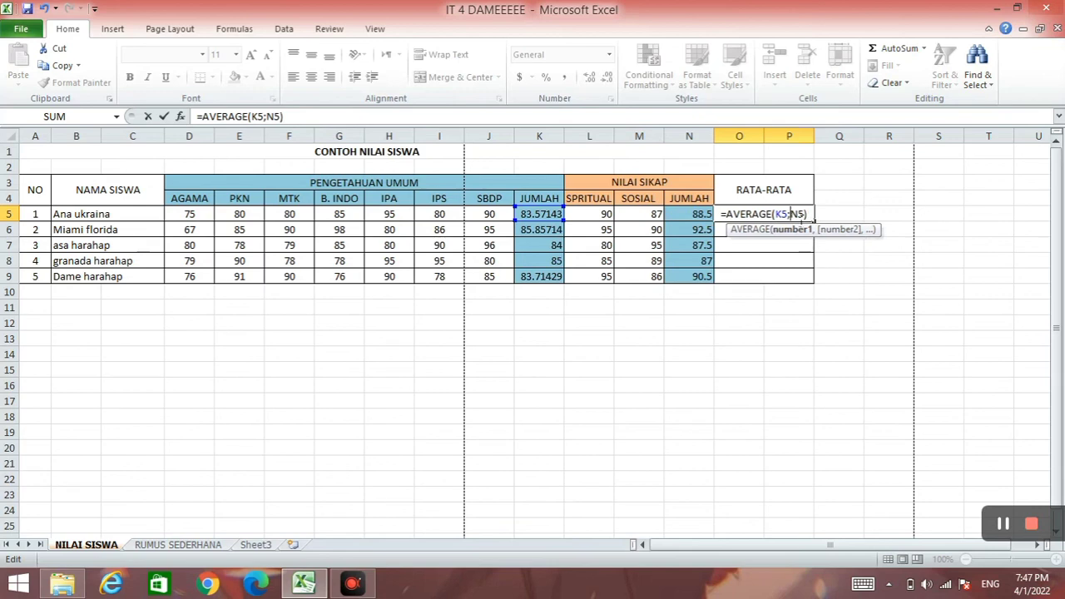
key("Return")
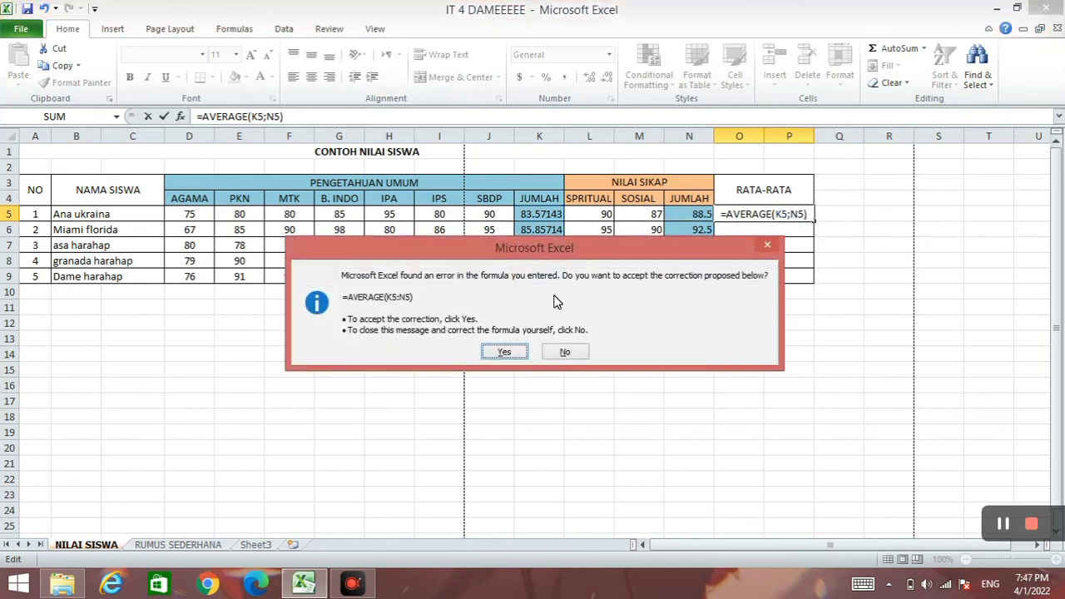
left_click(505, 353)
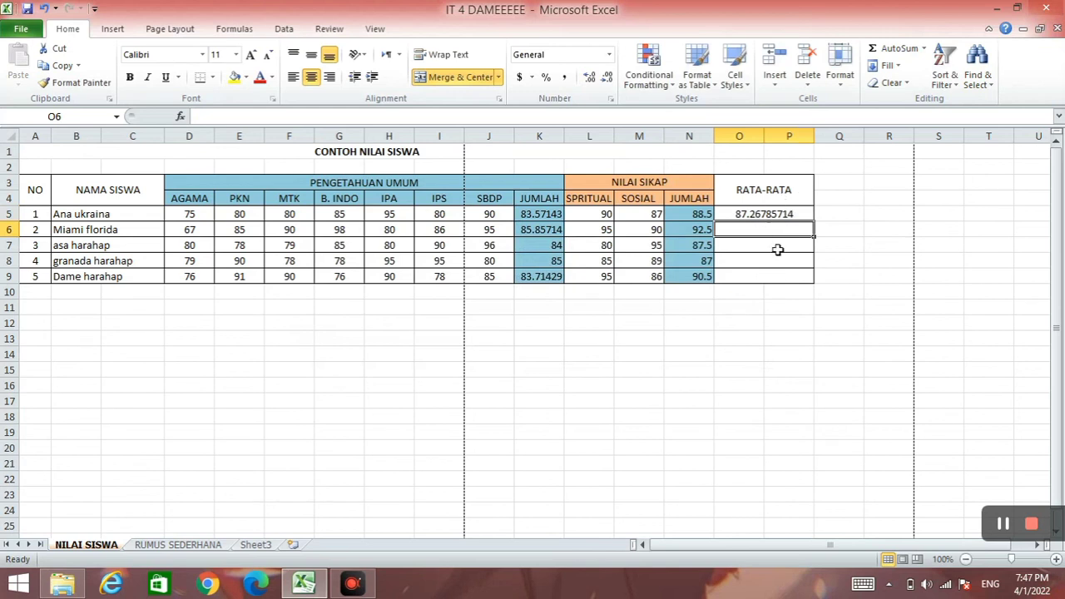
left_click(1032, 526)
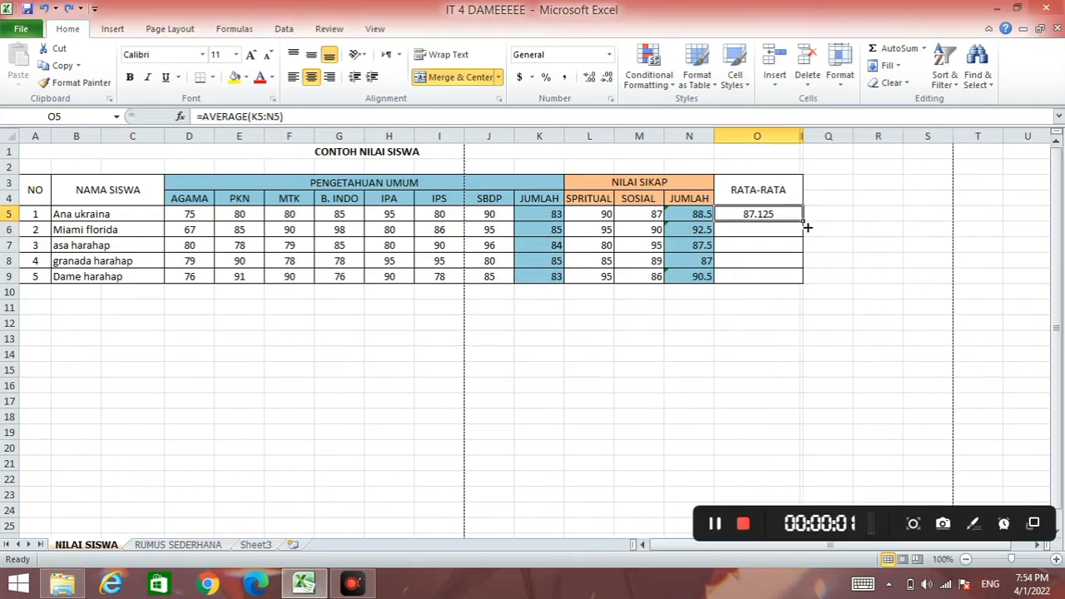
Step: Fill the RATA-RATA formula =AVERAGE(K5:N5) from O5 down to row 9 for the remaining students
left_click_drag(807, 227, 807, 227)
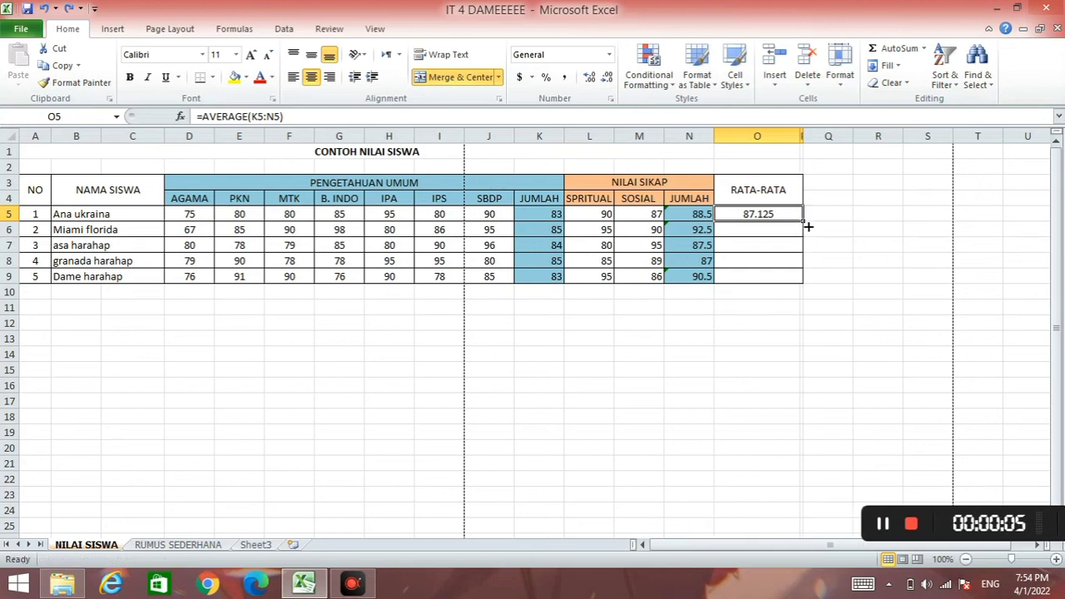
left_click_drag(807, 227, 804, 285)
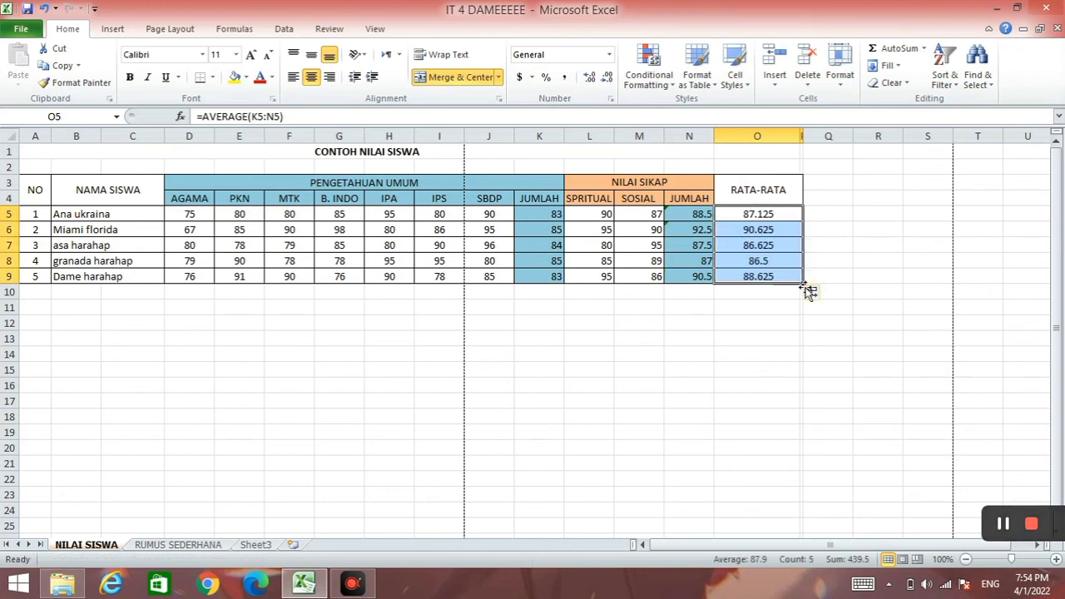
left_click(721, 384)
left_click(433, 374)
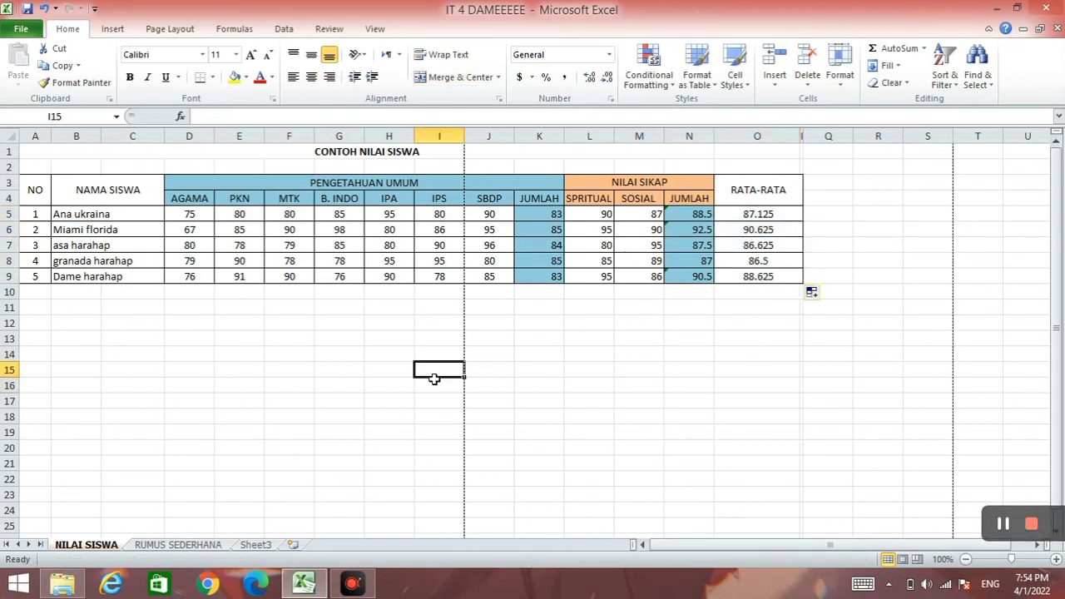
left_click(599, 405)
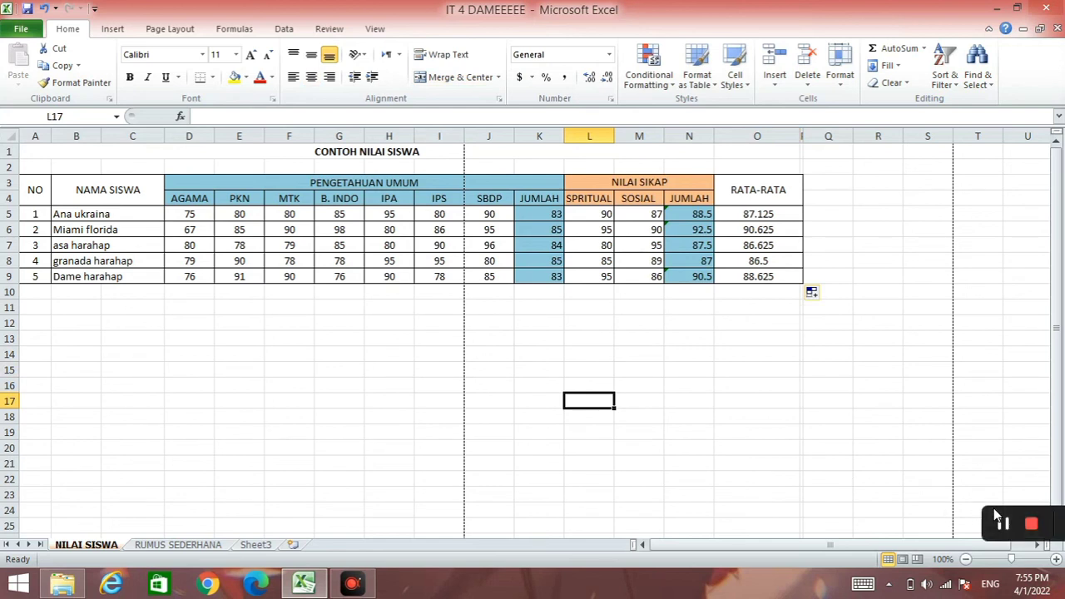
mouse_move(994, 515)
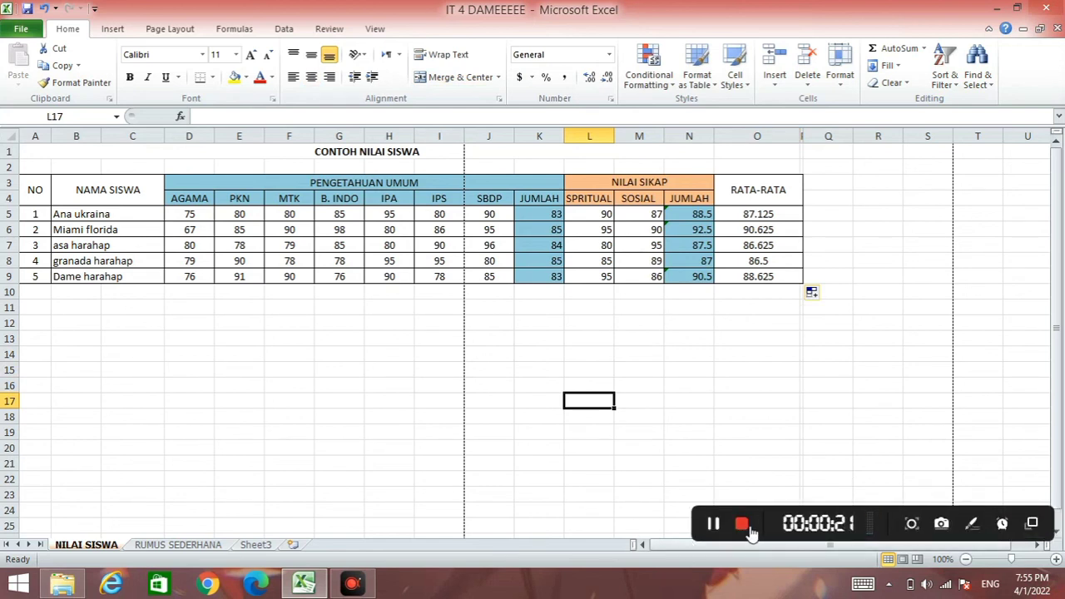